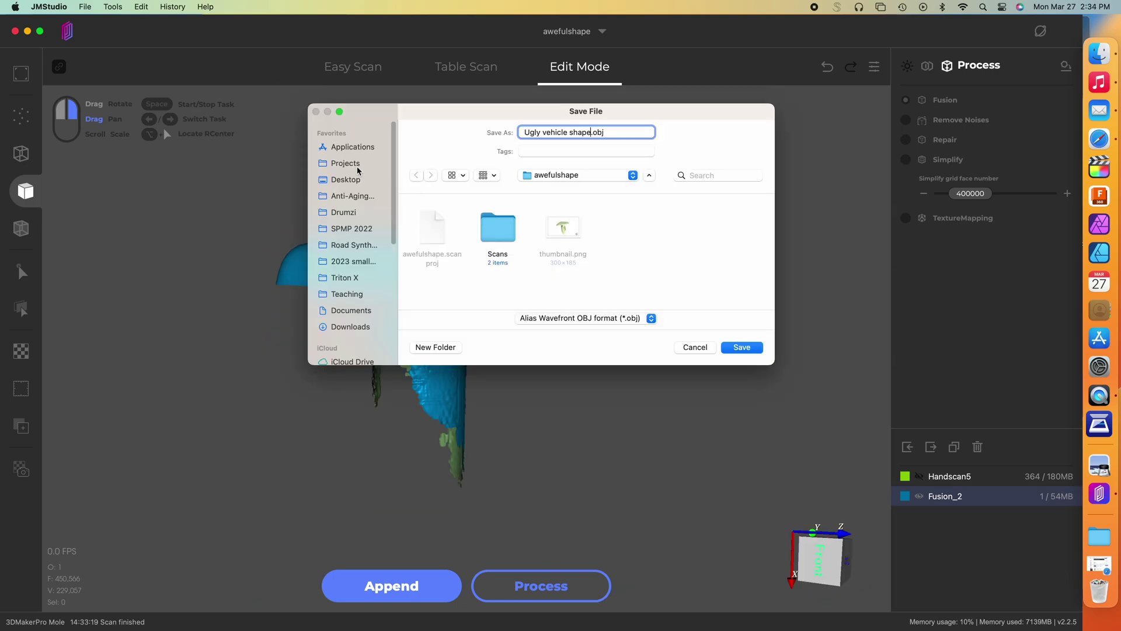
# Save the scan to the Desktop as 'Ugly vehicle shape.obj' in OBJ format.
pyautogui.click(348, 180)
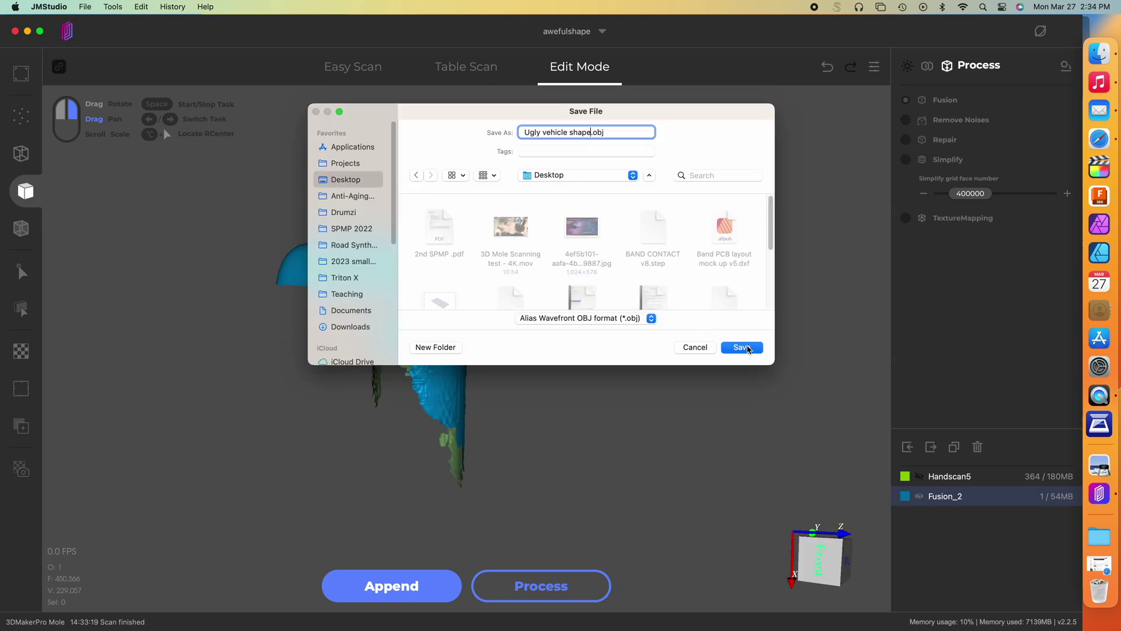
pyautogui.click(742, 347)
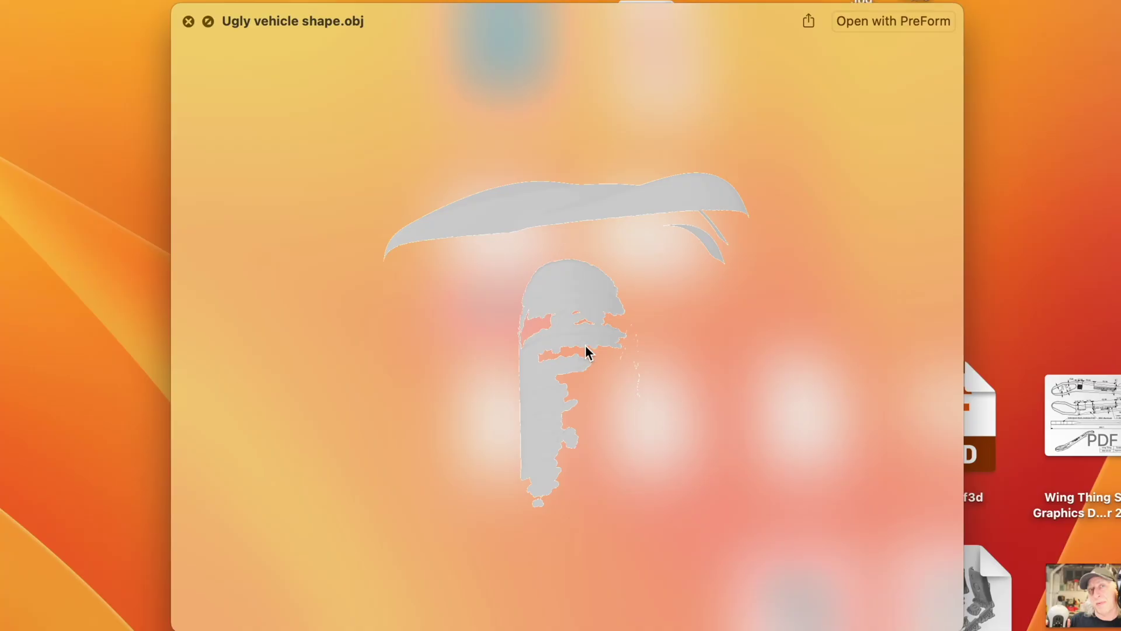
pyautogui.moveTo(421, 294); pyautogui.dragTo(553, 183)
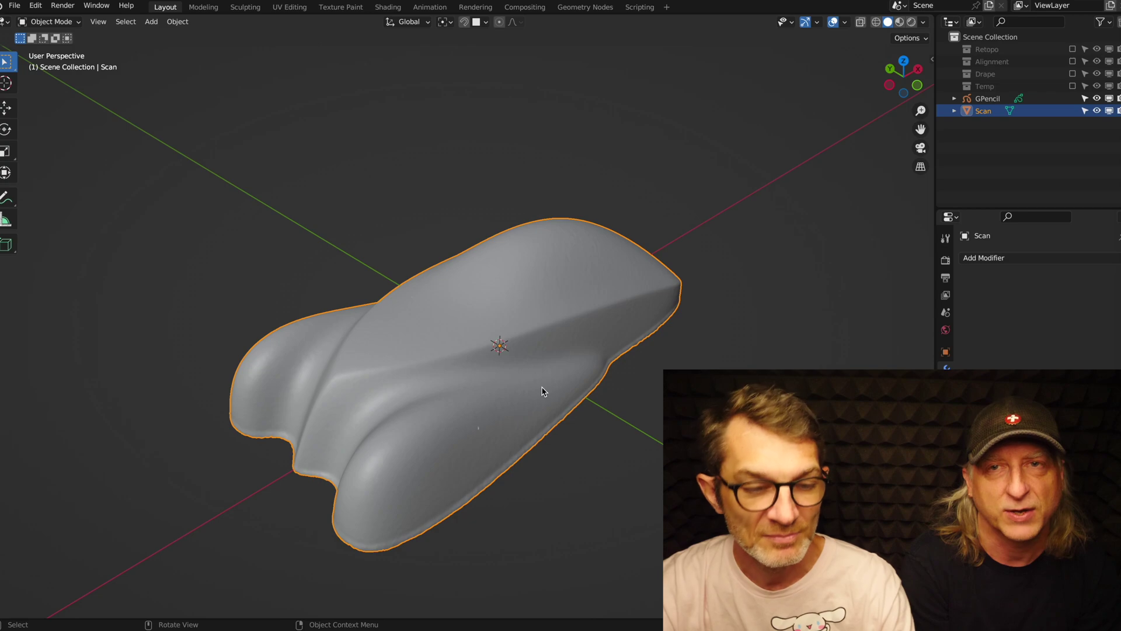
pyautogui.moveTo(524, 395)
pyautogui.mouseDown(button='middle')
pyautogui.moveTo(574, 362)
pyautogui.moveTo(645, 343)
pyautogui.mouseUp(button='middle')
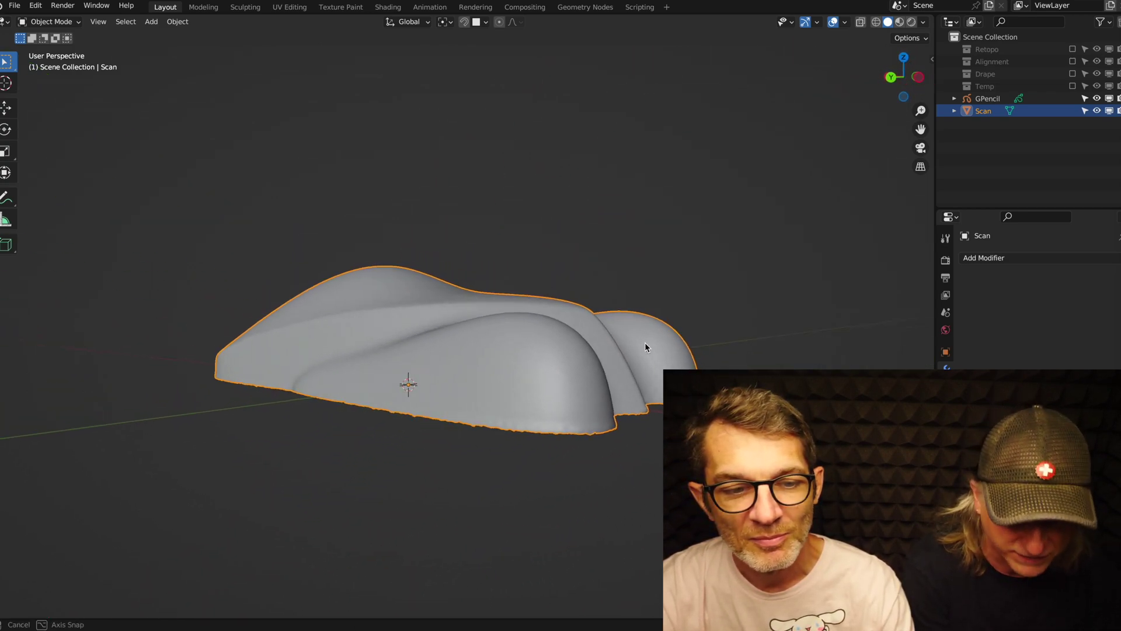
pyautogui.moveTo(645, 347); pyautogui.dragTo(730, 365, button='middle')
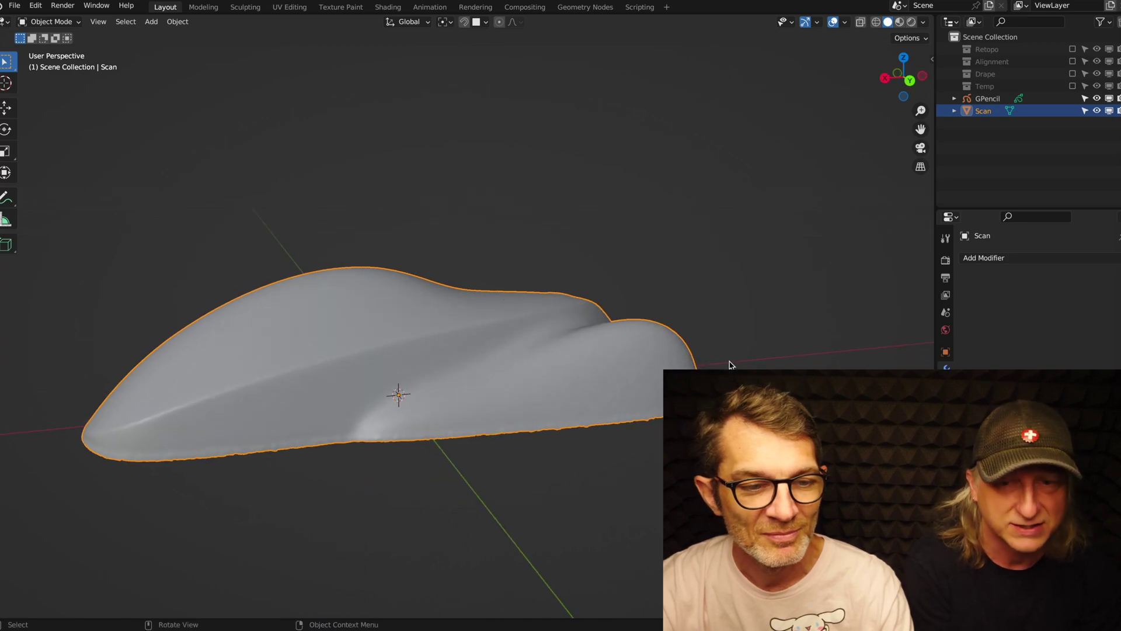
pyautogui.moveTo(238, 400); pyautogui.dragTo(448, 410, button='middle')
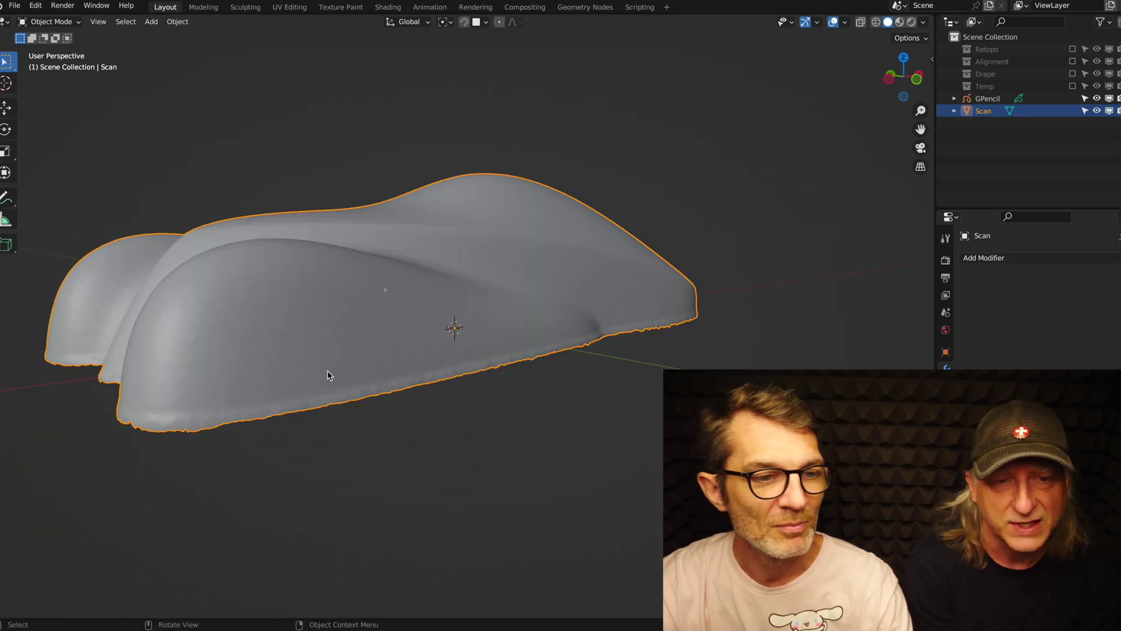
pyautogui.moveTo(327, 375); pyautogui.dragTo(115, 143, button='middle')
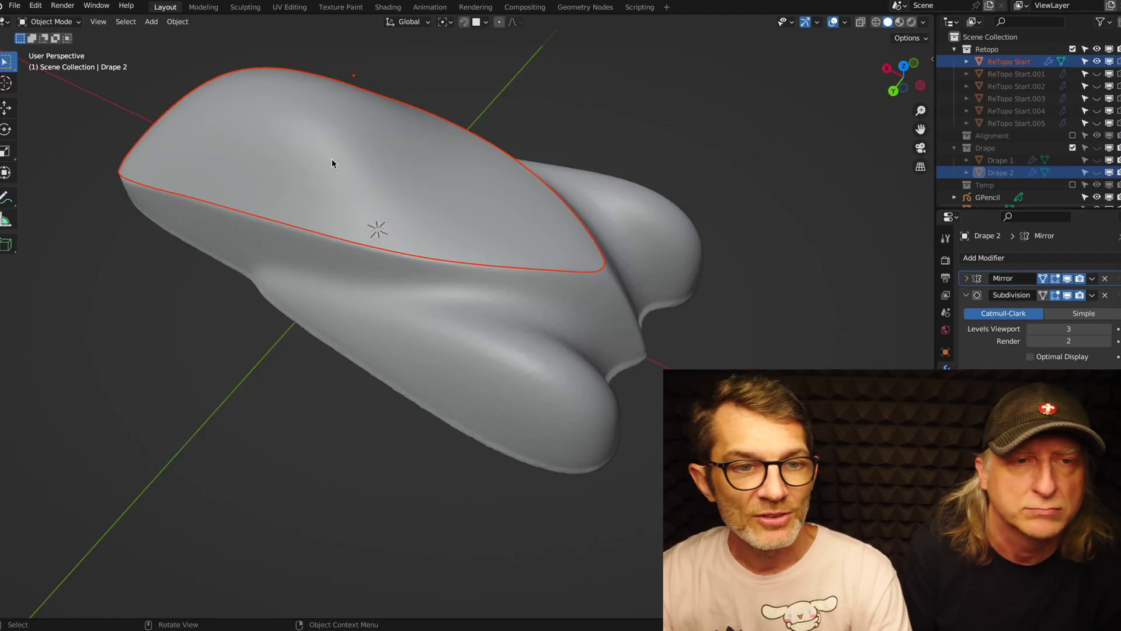
# Select ReTopo Start and turn off its Shrinkwrap modifier's viewport display.
pyautogui.click(394, 192)
pyautogui.scroll(-2, 446, 209)
pyautogui.moveTo(445, 213); pyautogui.dragTo(476, 162, button='middle')
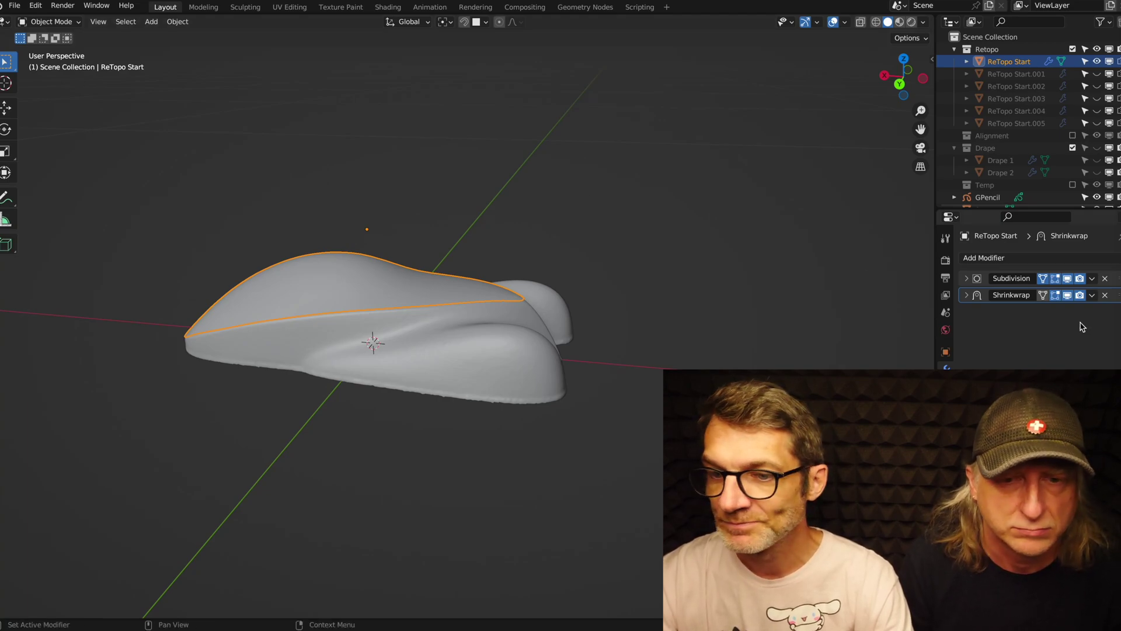
pyautogui.click(1068, 295)
pyautogui.moveTo(746, 241); pyautogui.dragTo(582, 225, button='middle')
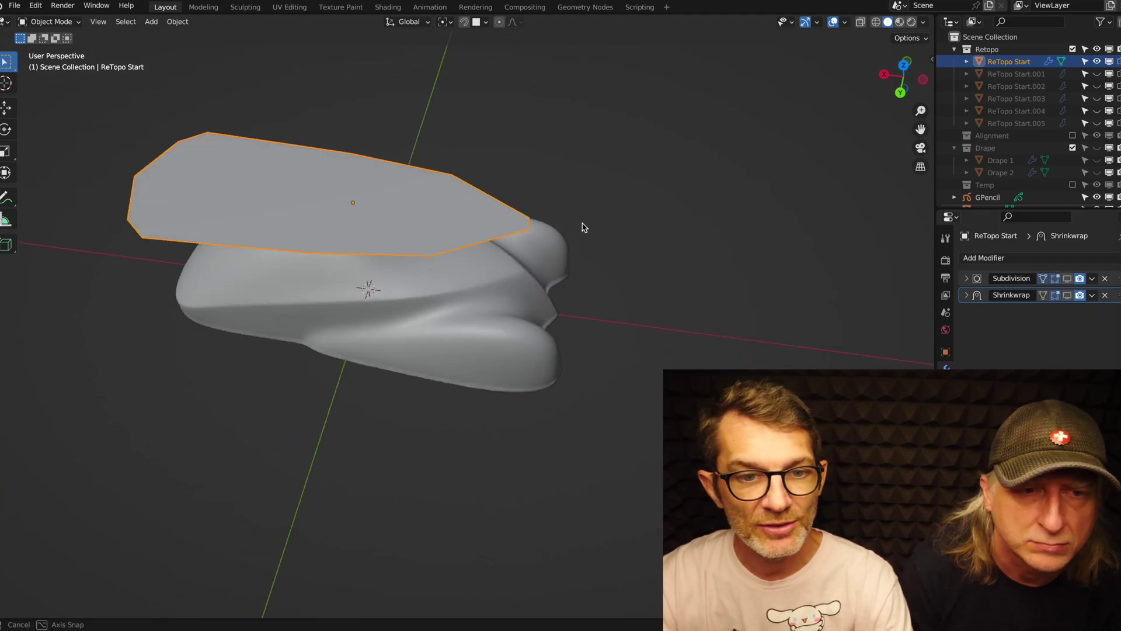
# Enable Subdivision On Cage for ReTopo Start from Top view in Edit Mode, then return to Object Mode.
pyautogui.press('Tab')
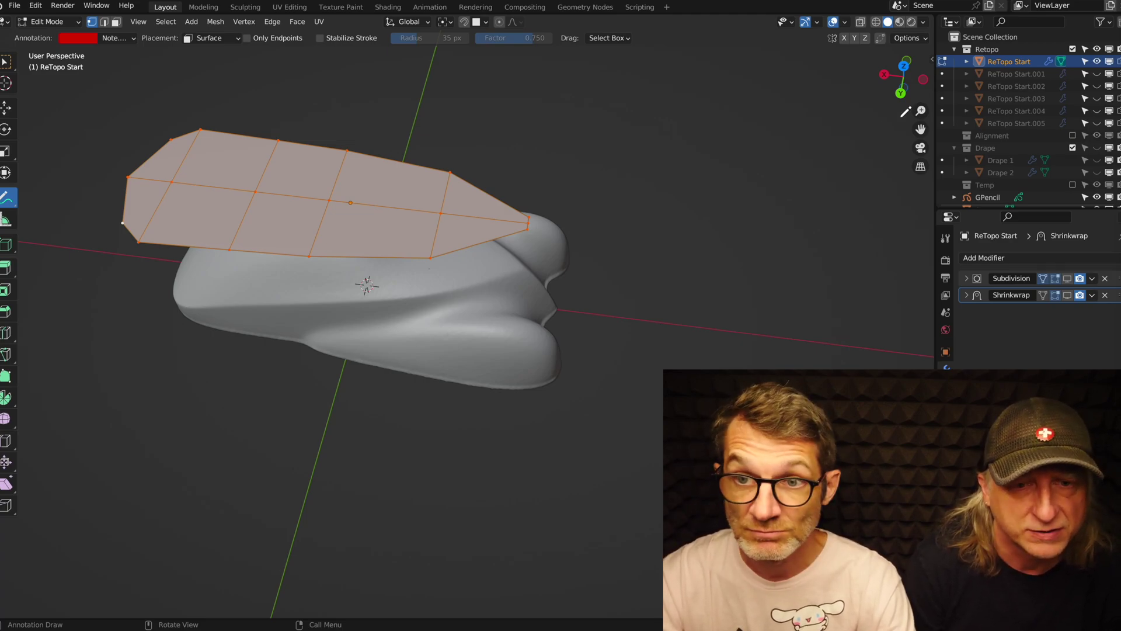
pyautogui.click(906, 69)
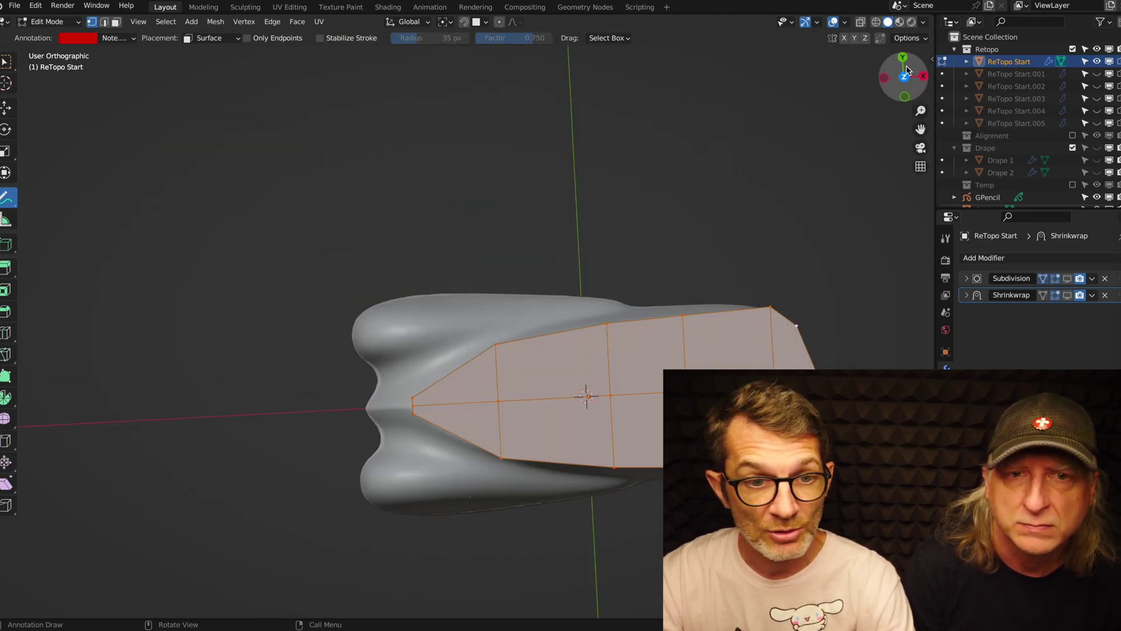
pyautogui.click(1068, 278)
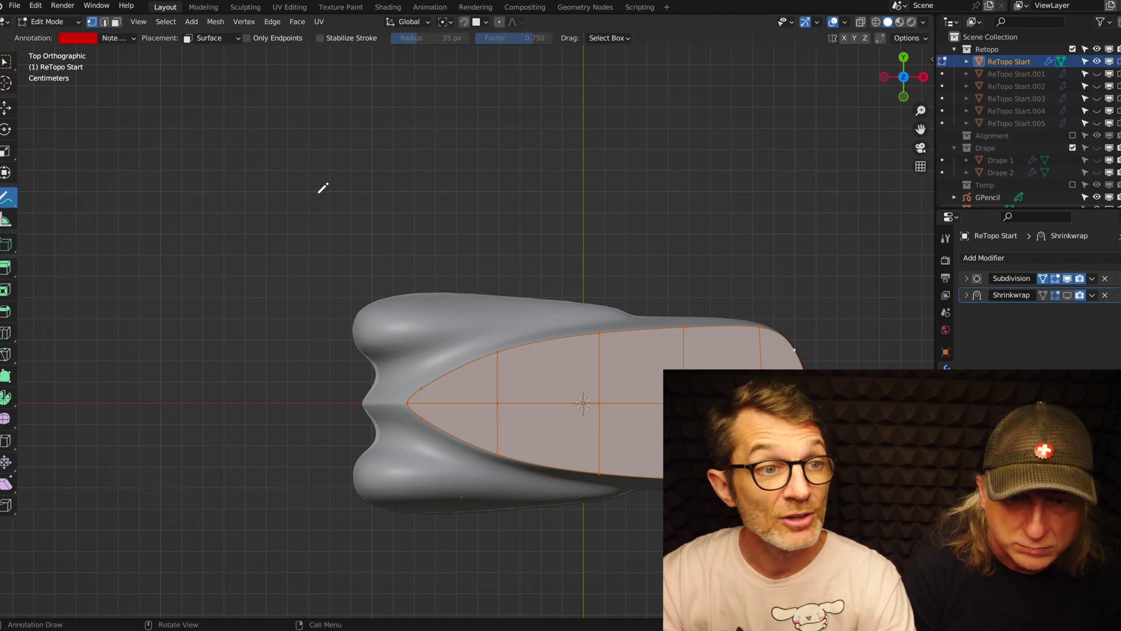
pyautogui.moveTo(74, 129)
pyautogui.mouseDown(button='middle')
pyautogui.moveTo(795, 253)
pyautogui.moveTo(745, 244)
pyautogui.mouseUp(button='middle')
pyautogui.press('Tab')
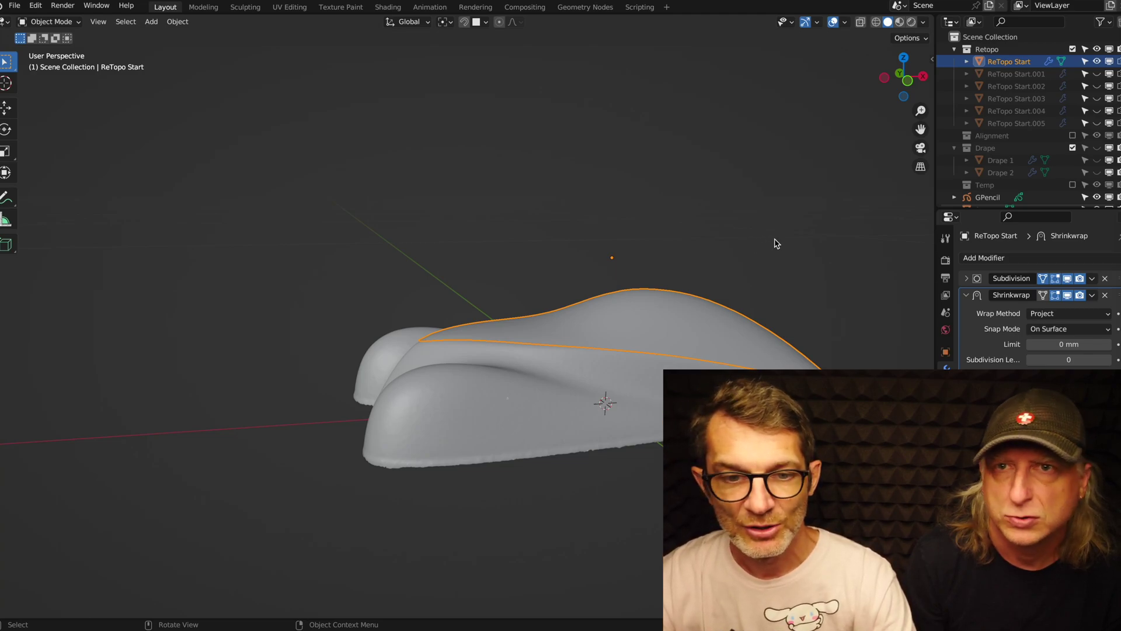
# Inspect the shrinkwrapped patch from several angles, then hide ReTopo Start and unhide ReTopo Start.001.
pyautogui.moveTo(816, 281); pyautogui.dragTo(665, 267, button='middle')
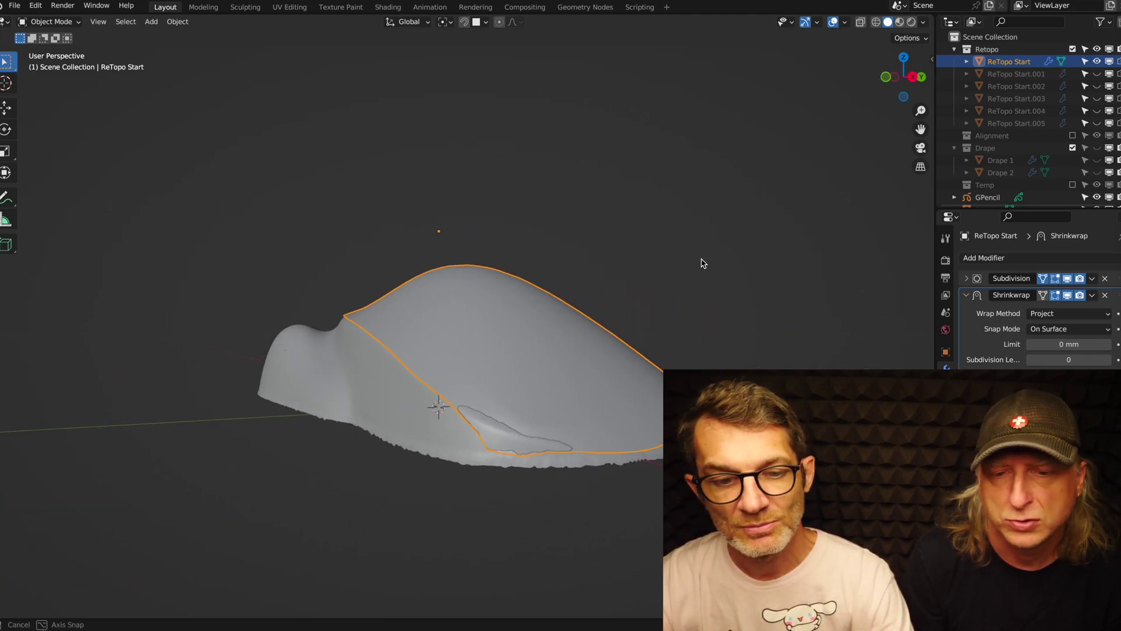
pyautogui.moveTo(665, 266); pyautogui.dragTo(689, 264, button='middle')
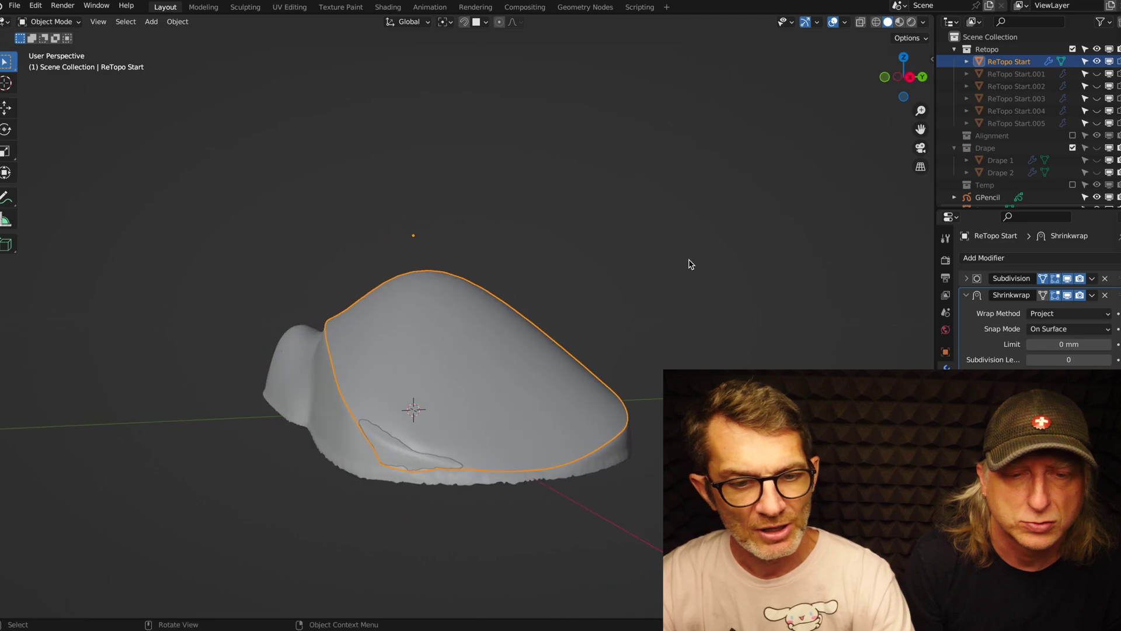
pyautogui.moveTo(614, 370); pyautogui.dragTo(594, 363, button='middle')
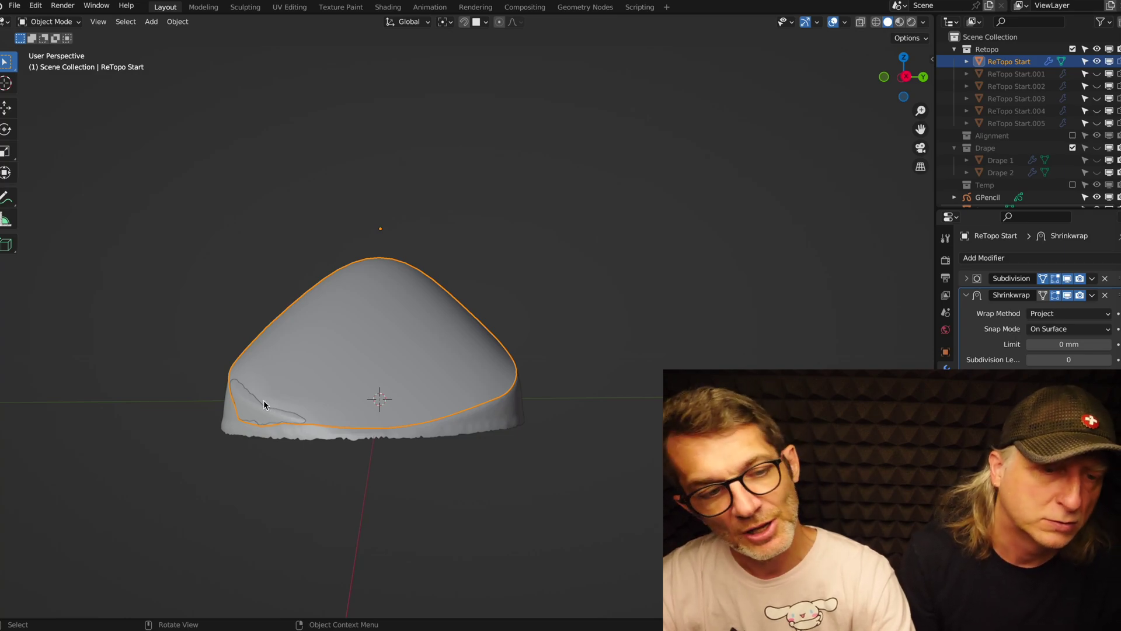
pyautogui.keyDown('ctrl'); pyautogui.click(1096, 74); pyautogui.keyUp('ctrl')
# Put ReTopo Start.001 in Edit Mode with its Subdivision edit-mode display turned off.
pyautogui.click(412, 302)
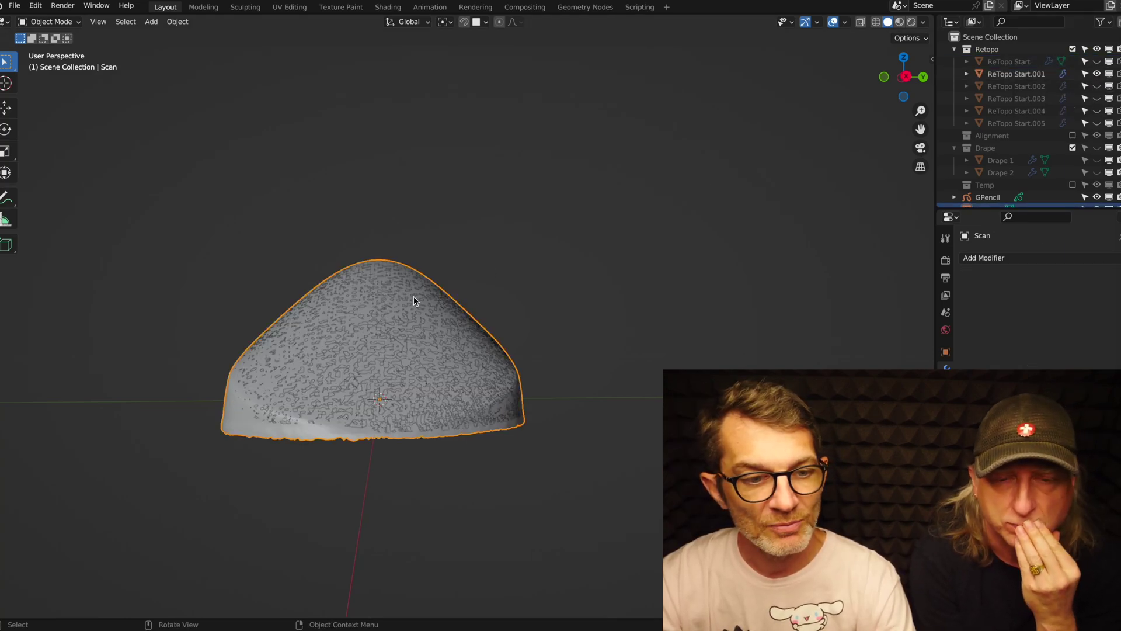
pyautogui.moveTo(412, 301)
pyautogui.mouseDown(button='middle')
pyautogui.moveTo(574, 312)
pyautogui.moveTo(552, 302)
pyautogui.moveTo(601, 325)
pyautogui.mouseUp(button='middle')
pyautogui.click(553, 303)
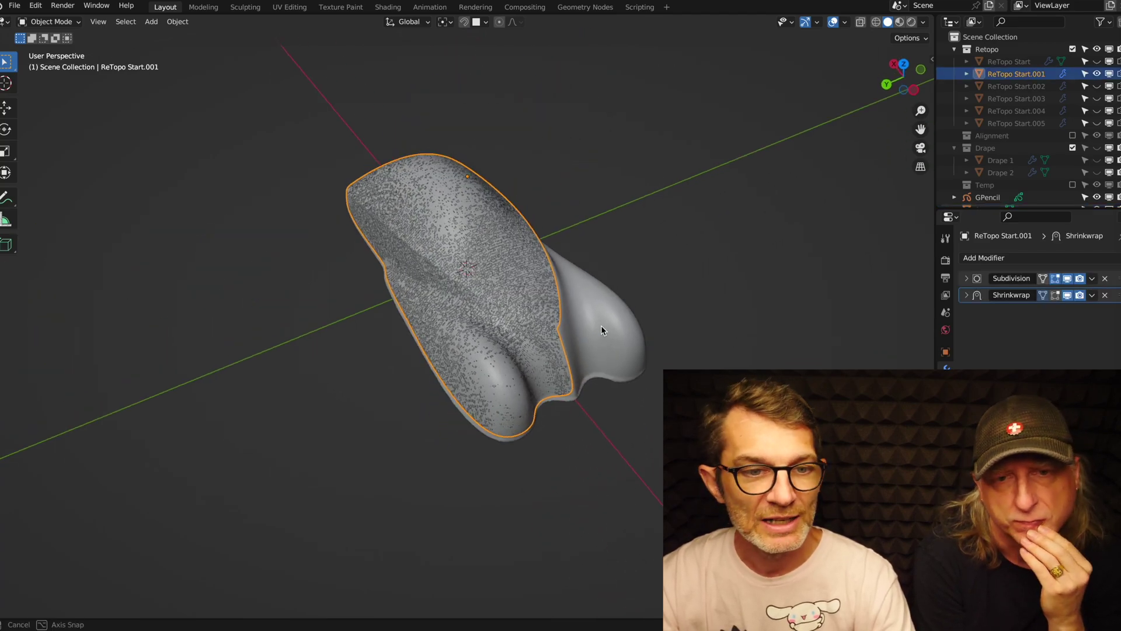
pyautogui.press('Tab')
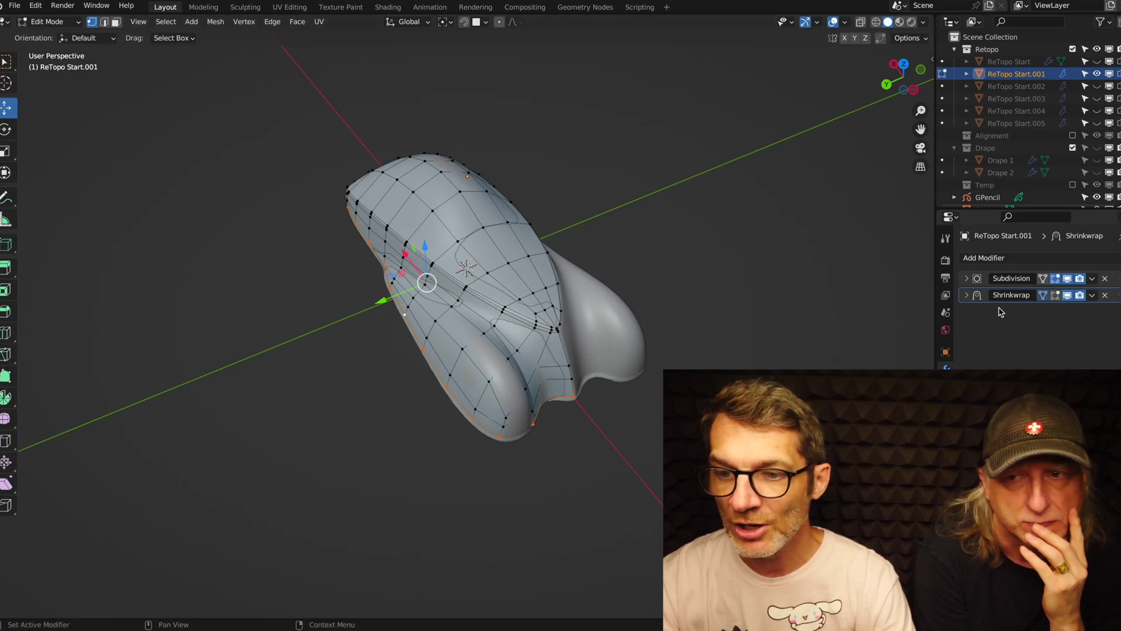
pyautogui.click(1067, 278)
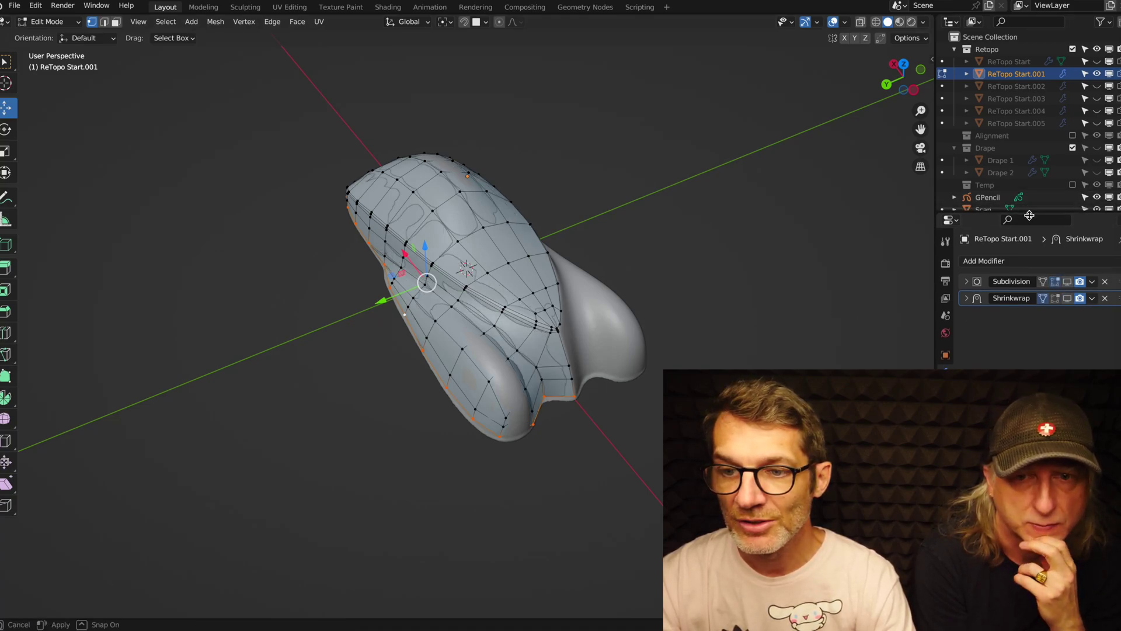
# Enlarge the Outliner and hide the Scan mesh.
pyautogui.moveTo(1061, 212); pyautogui.dragTo(1060, 291)
pyautogui.click(1096, 210)
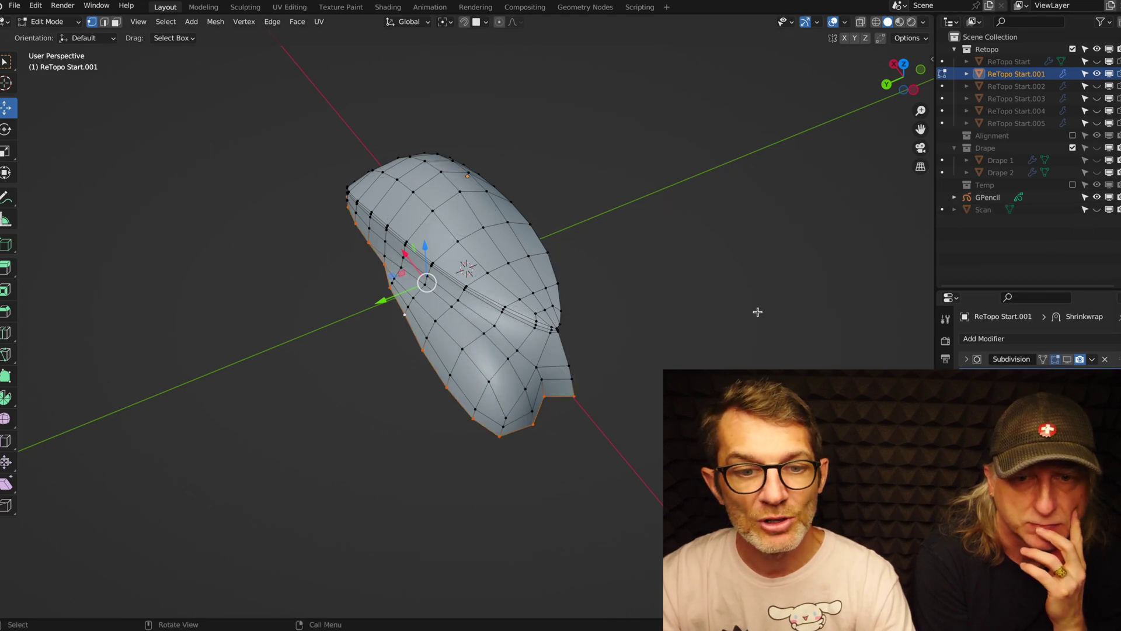
pyautogui.moveTo(473, 335)
pyautogui.mouseDown(button='middle')
pyautogui.moveTo(619, 336)
pyautogui.moveTo(630, 364)
pyautogui.mouseUp(button='middle')
# Extrude two selected lower-edge vertices downward along Z twice, nudging them into place.
pyautogui.click(633, 379)
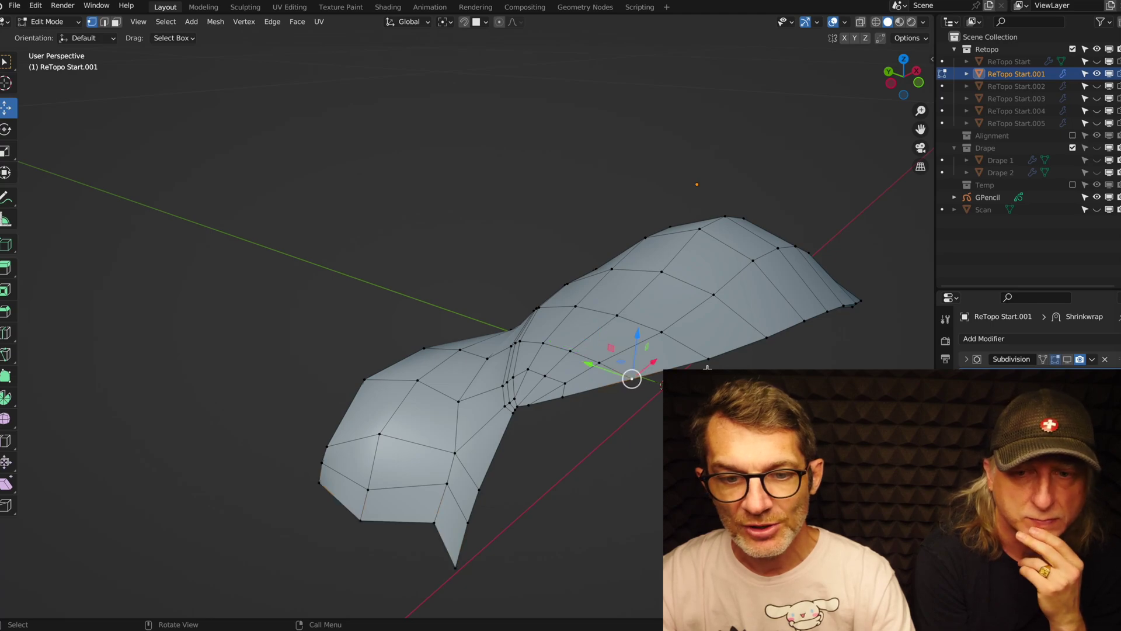
pyautogui.keyDown('shift'); pyautogui.click(710, 361); pyautogui.keyUp('shift')
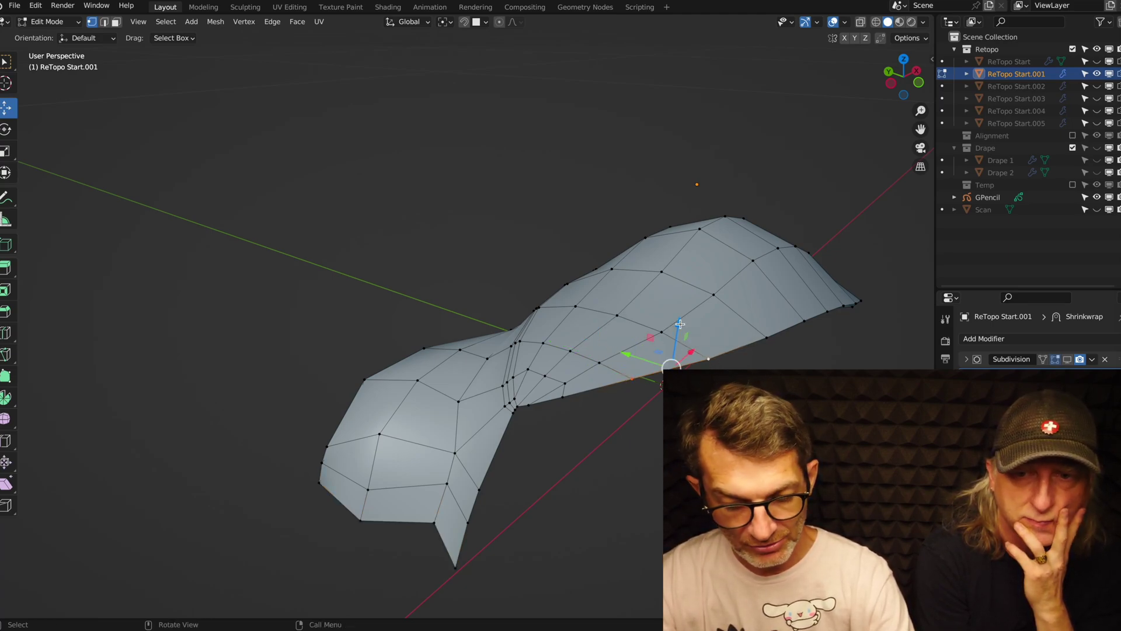
pyautogui.press('e')
pyautogui.press('z')
pyautogui.press('Escape')
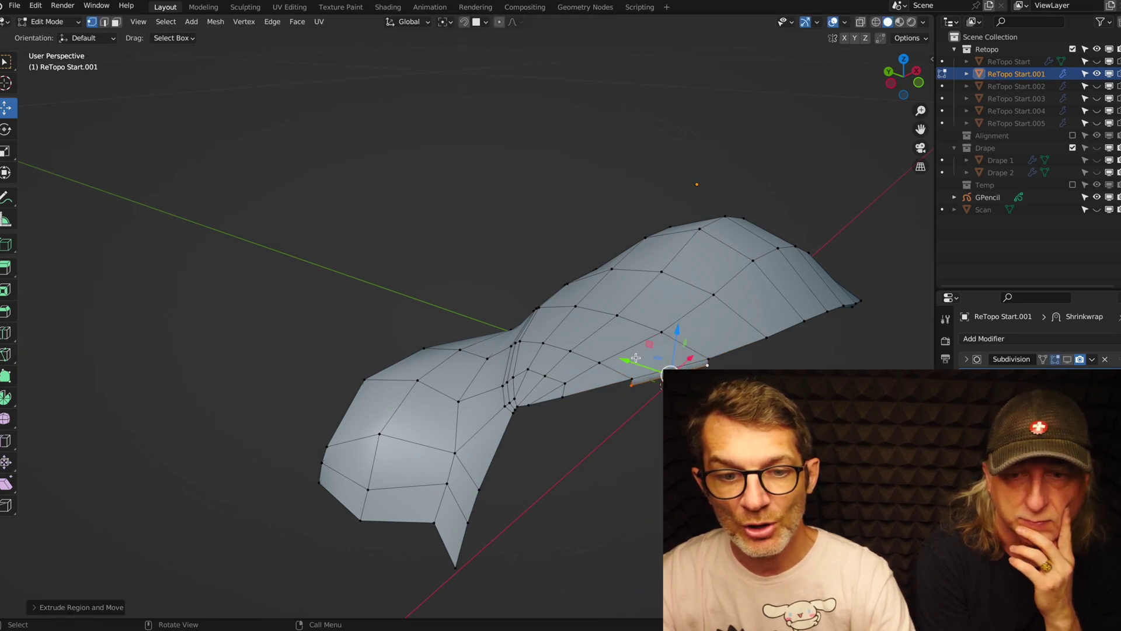
pyautogui.moveTo(628, 359); pyautogui.dragTo(695, 344)
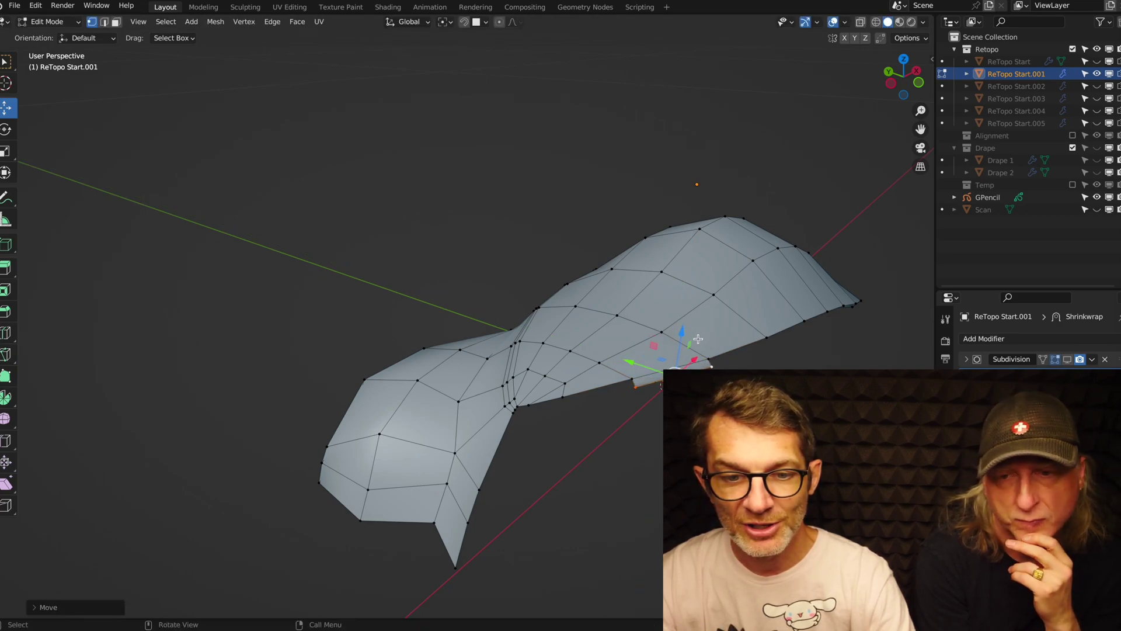
pyautogui.press('e')
pyautogui.press('z')
pyautogui.press('Escape')
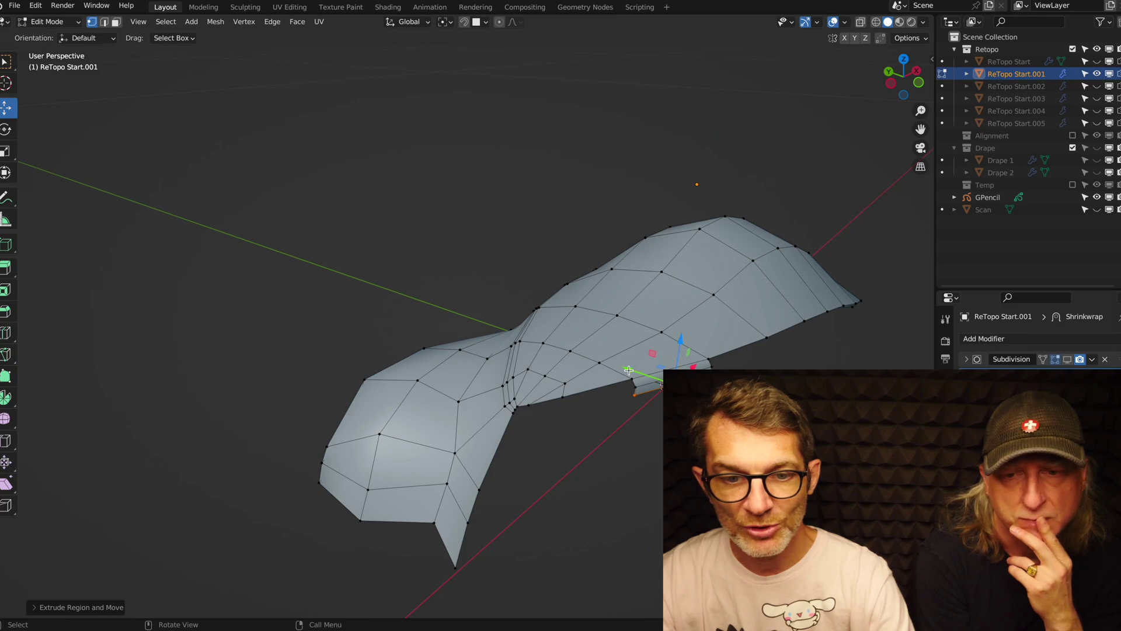
# Cancel a stray Y extrusion and extrude another stretch of the lower edge along Z.
pyautogui.press('e')
pyautogui.press('y')
pyautogui.press('Escape')
pyautogui.click(561, 395)
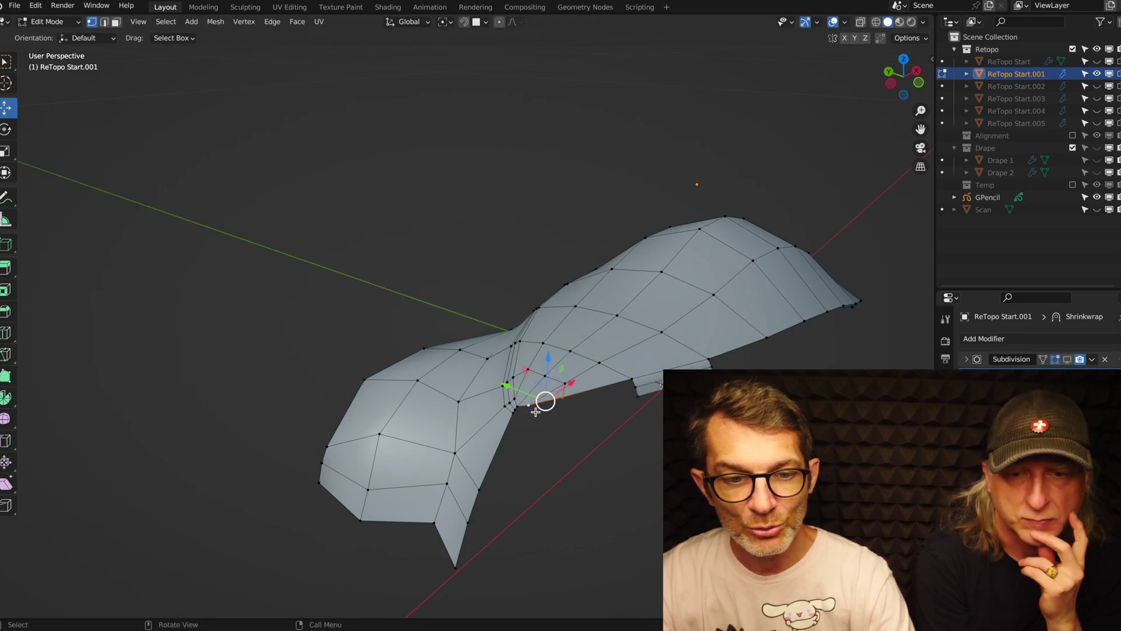
pyautogui.press('e')
pyautogui.press('z')
pyautogui.click(563, 381)
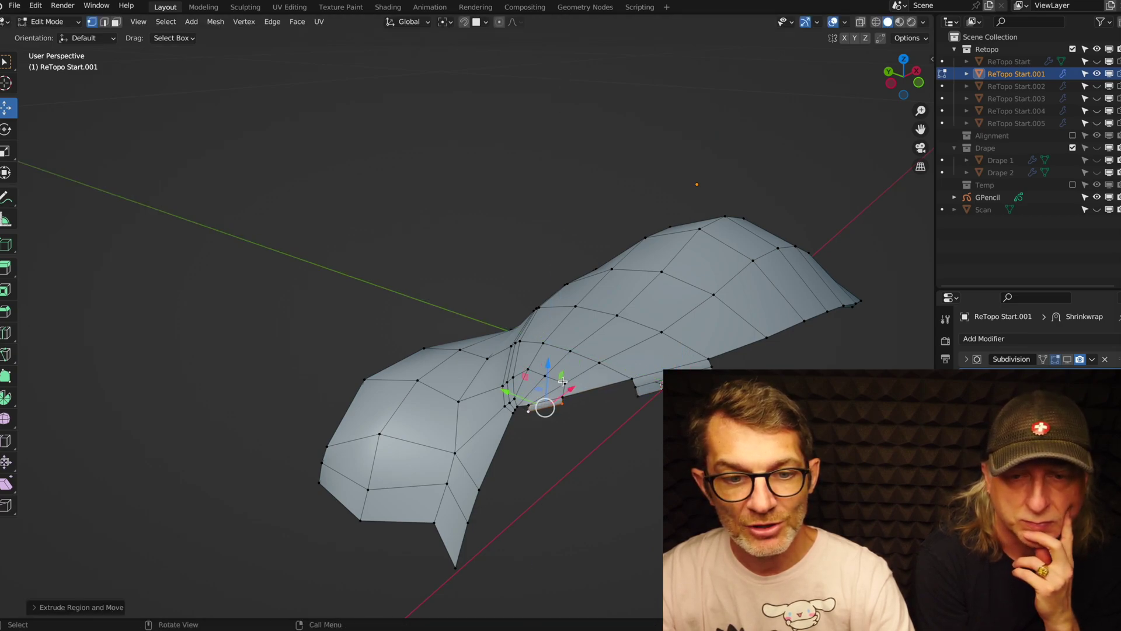
# Reselect edges along the patch's lower boundary, leaving out the right-hand edges.
pyautogui.click(635, 379)
pyautogui.keyDown('shift'); pyautogui.click(570, 400); pyautogui.keyUp('shift')
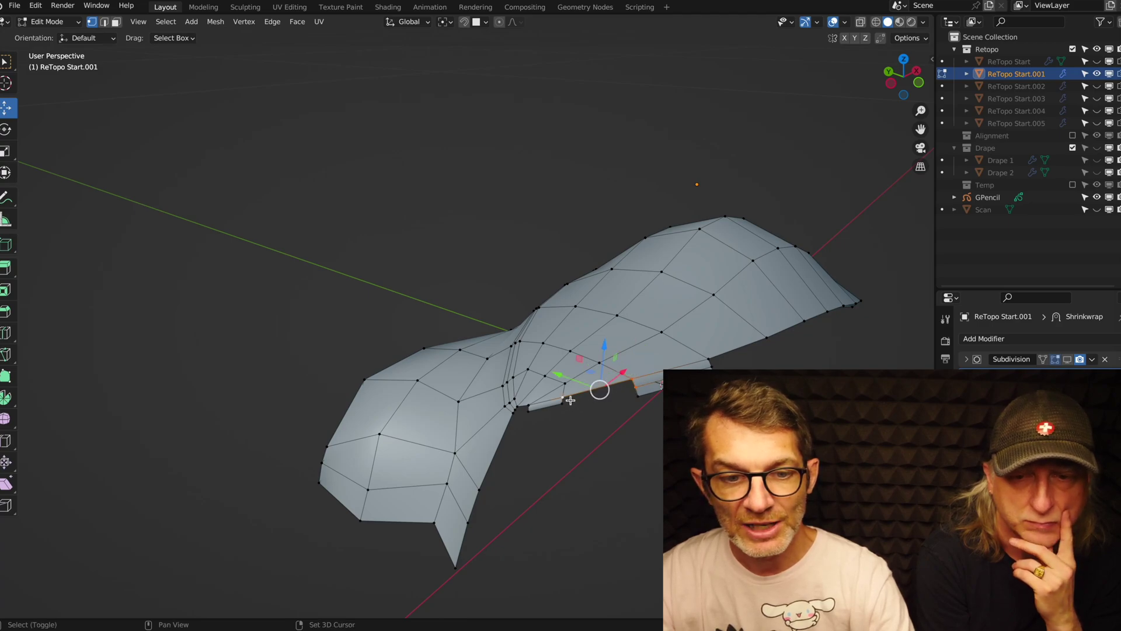
pyautogui.keyDown('shift'); pyautogui.click(562, 405); pyautogui.keyUp('shift')
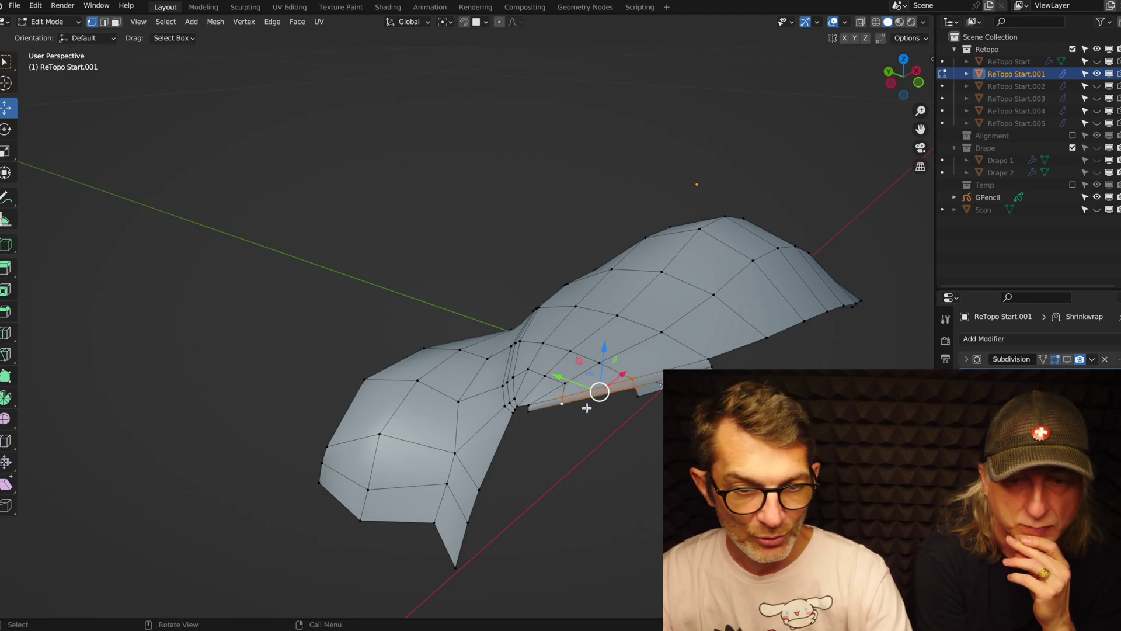
pyautogui.keyDown('shift'); pyautogui.click(537, 416); pyautogui.keyUp('shift')
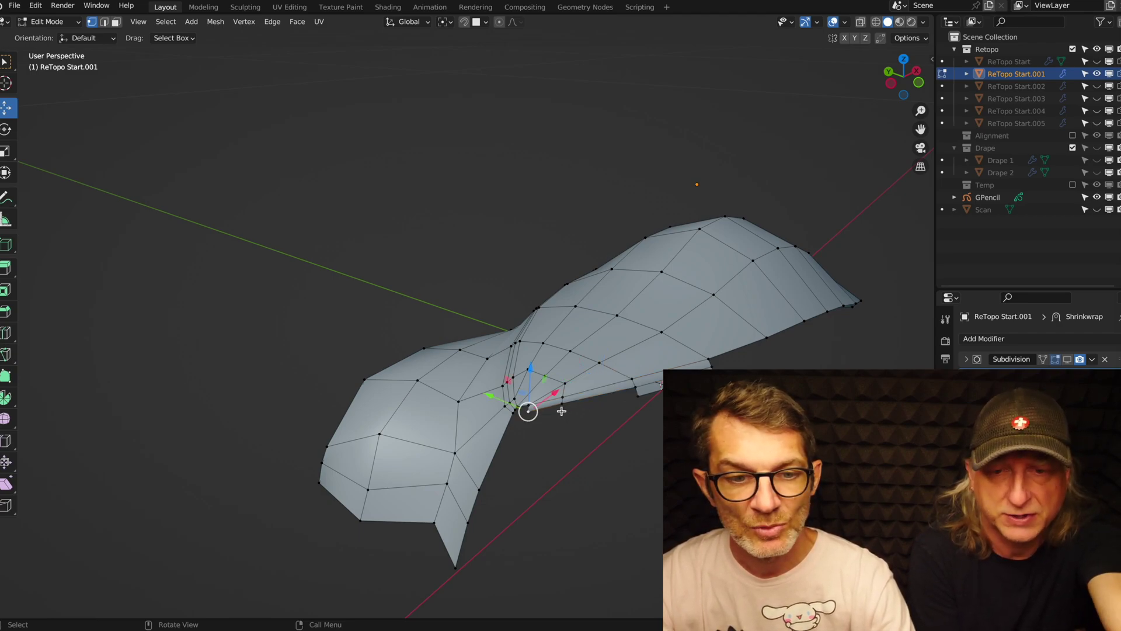
# Select the lower-right edge of ReTopo Start.001, bring up the Delete menu, and exit Edit Mode.
pyautogui.keyDown('shift'); pyautogui.click(636, 398); pyautogui.keyUp('shift')
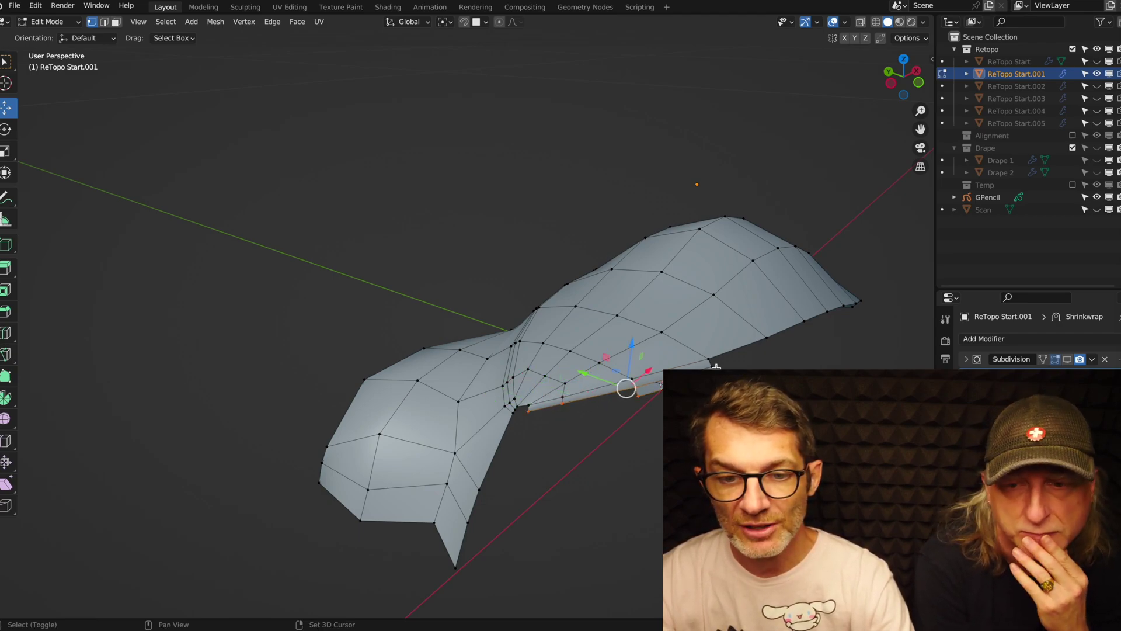
pyautogui.press('x')
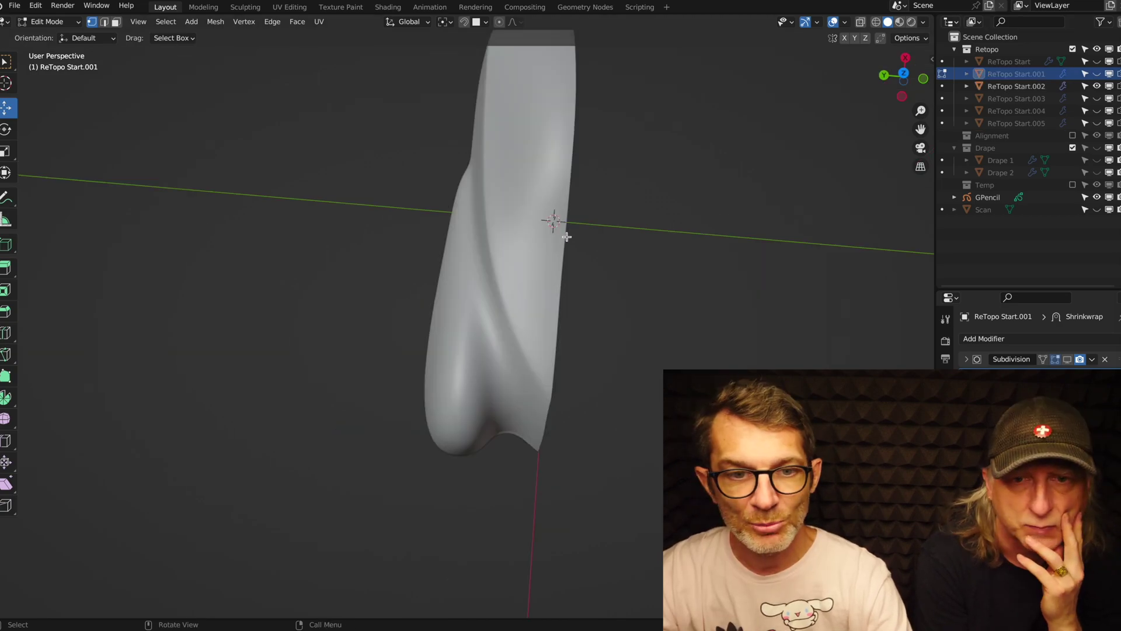
pyautogui.press('Tab')
# Edit ReTopo Start.002 viewed head-on, then return to Object Mode to see it smoothed.
pyautogui.click(544, 248)
pyautogui.press('Tab')
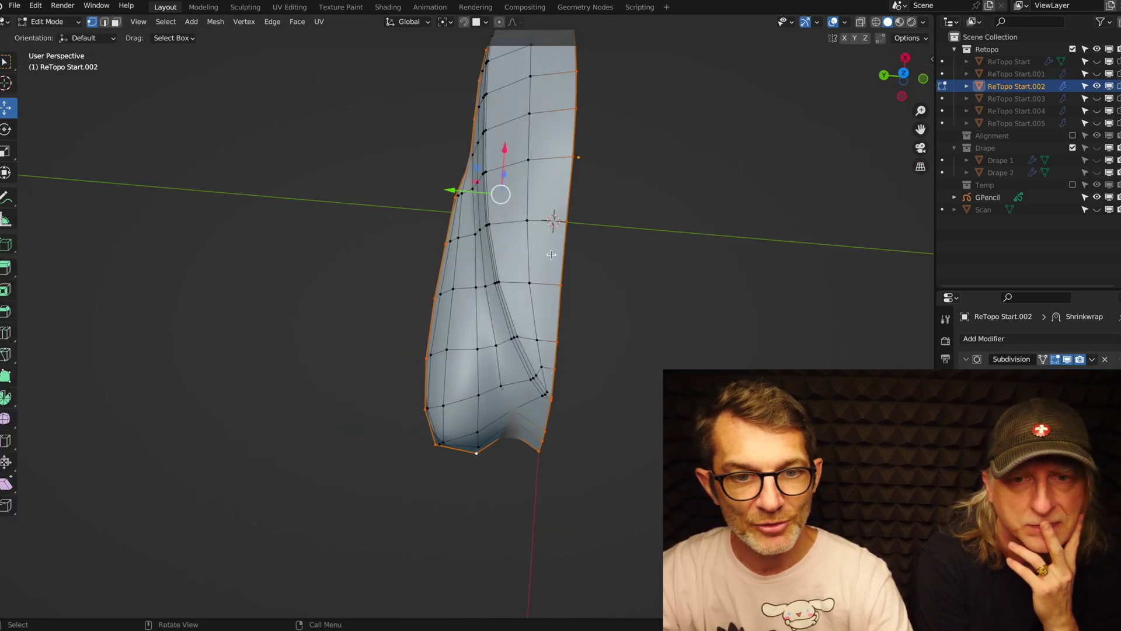
pyautogui.scroll(-3, 550, 257)
pyautogui.moveTo(551, 257); pyautogui.dragTo(491, 219, button='middle')
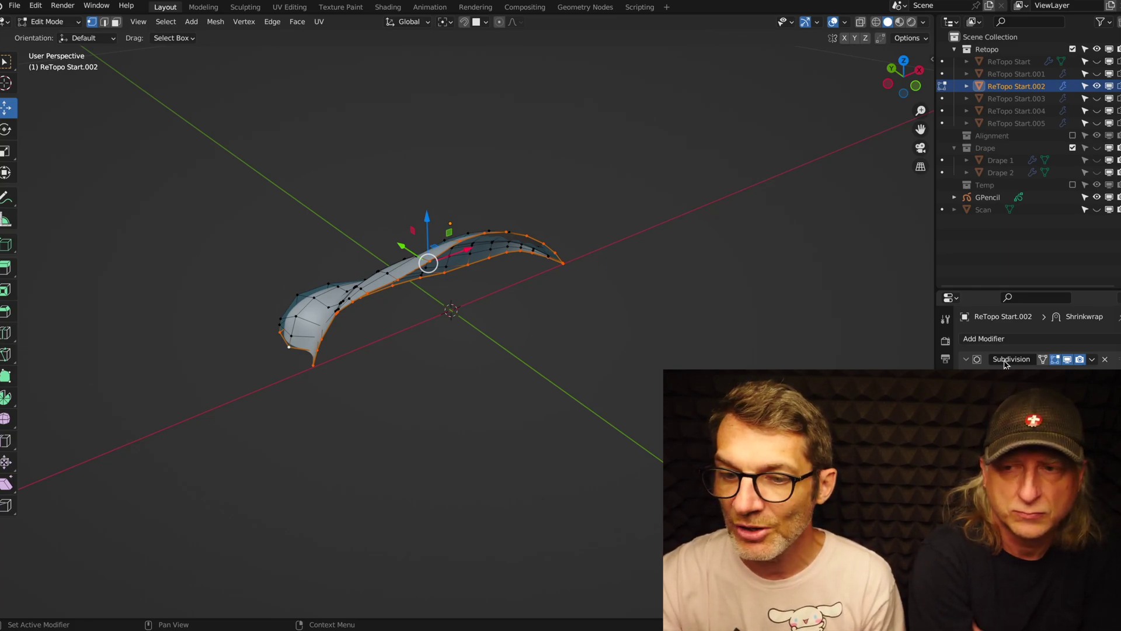
pyautogui.scroll(-4, 503, 289)
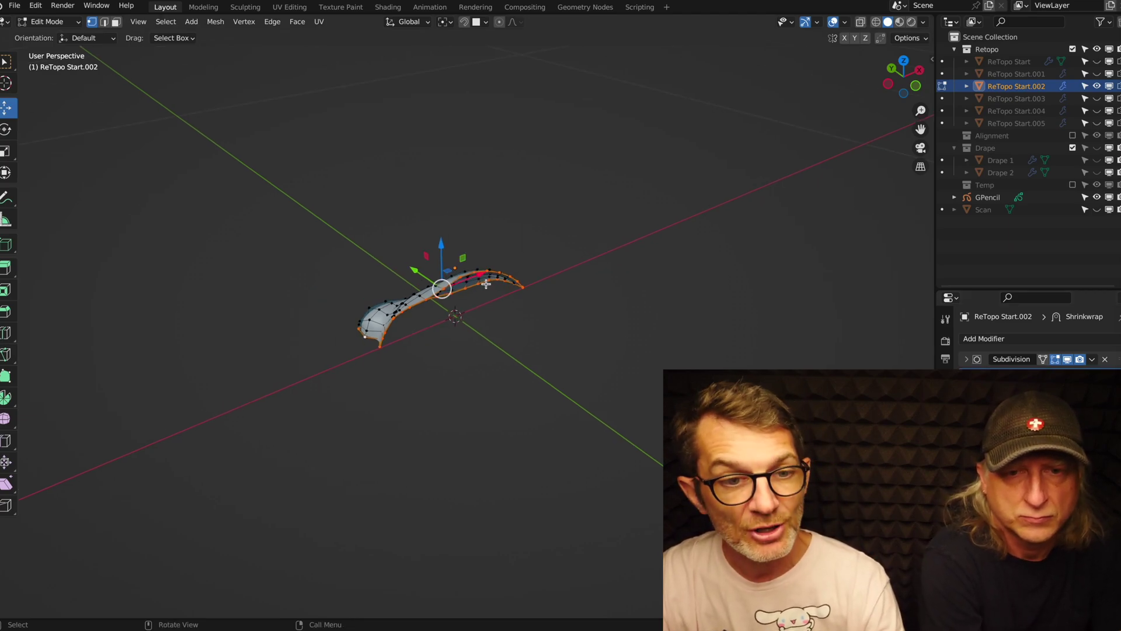
pyautogui.scroll(5, 398, 298)
pyautogui.moveTo(397, 298); pyautogui.dragTo(501, 280, button='middle')
pyautogui.press('Tab')
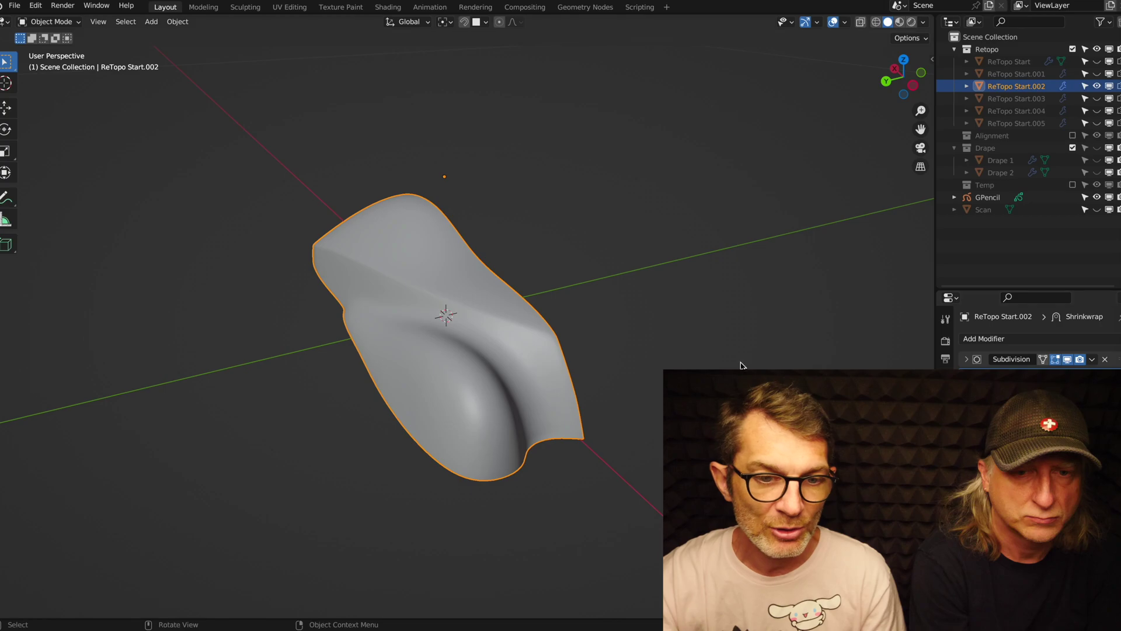
# Alt-select the horizontal centre edge loops of ReTopo Start.002, then hide it in the Outliner.
pyautogui.moveTo(535, 413)
pyautogui.mouseDown(button='middle')
pyautogui.moveTo(504, 381)
pyautogui.moveTo(446, 396)
pyautogui.mouseUp(button='middle')
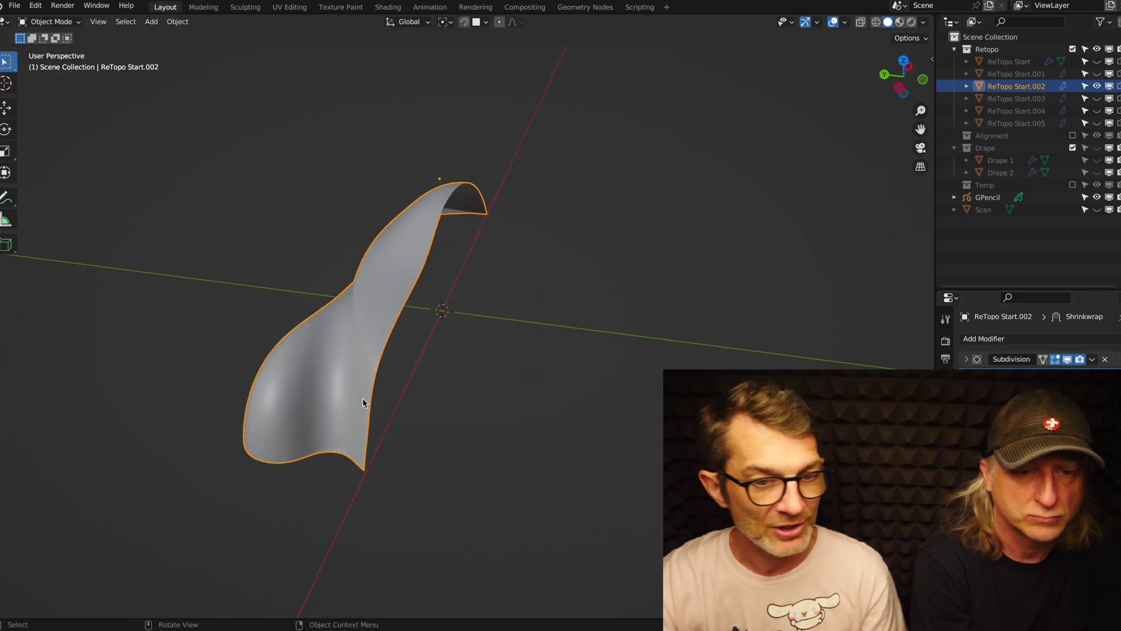
pyautogui.moveTo(364, 402); pyautogui.dragTo(595, 330, button='middle')
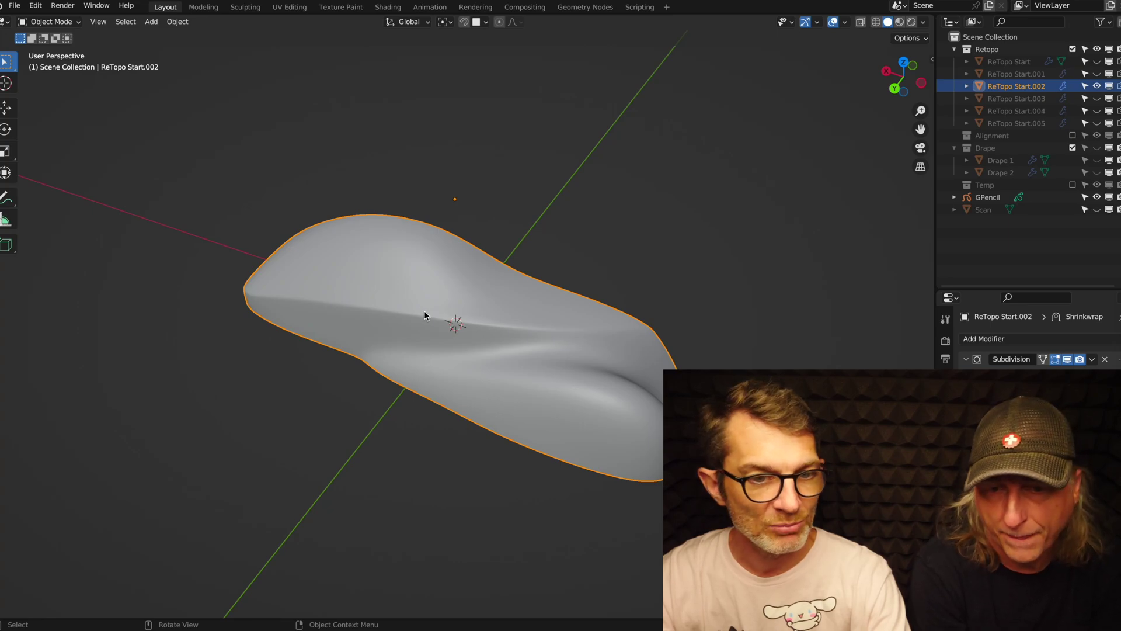
pyautogui.press('Tab')
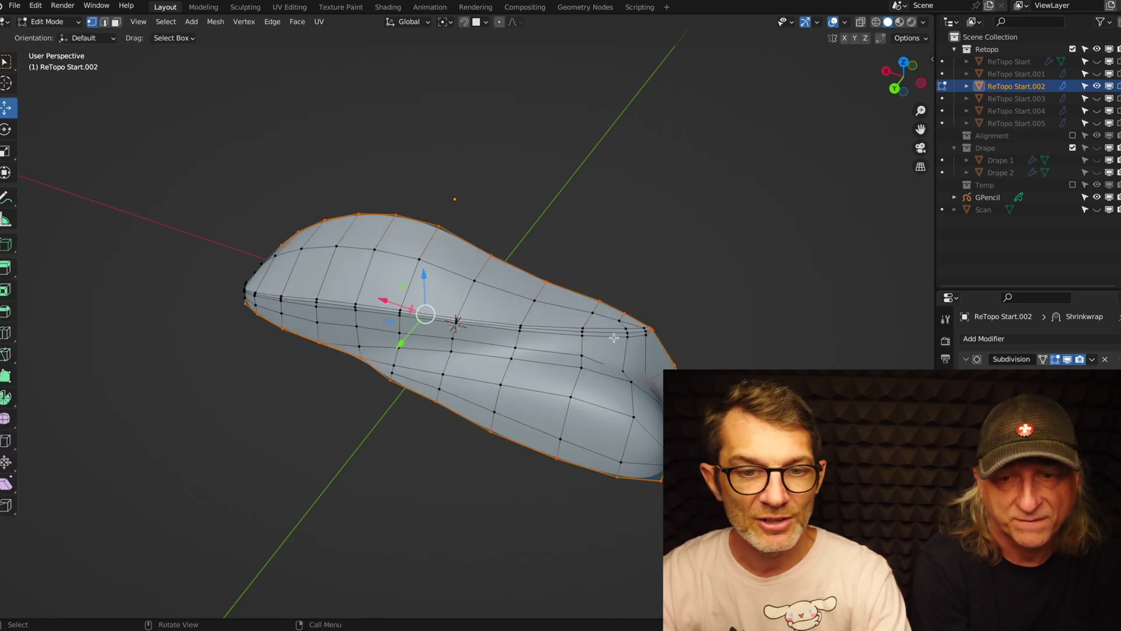
pyautogui.keyDown('alt'); pyautogui.click(545, 332); pyautogui.keyUp('alt')
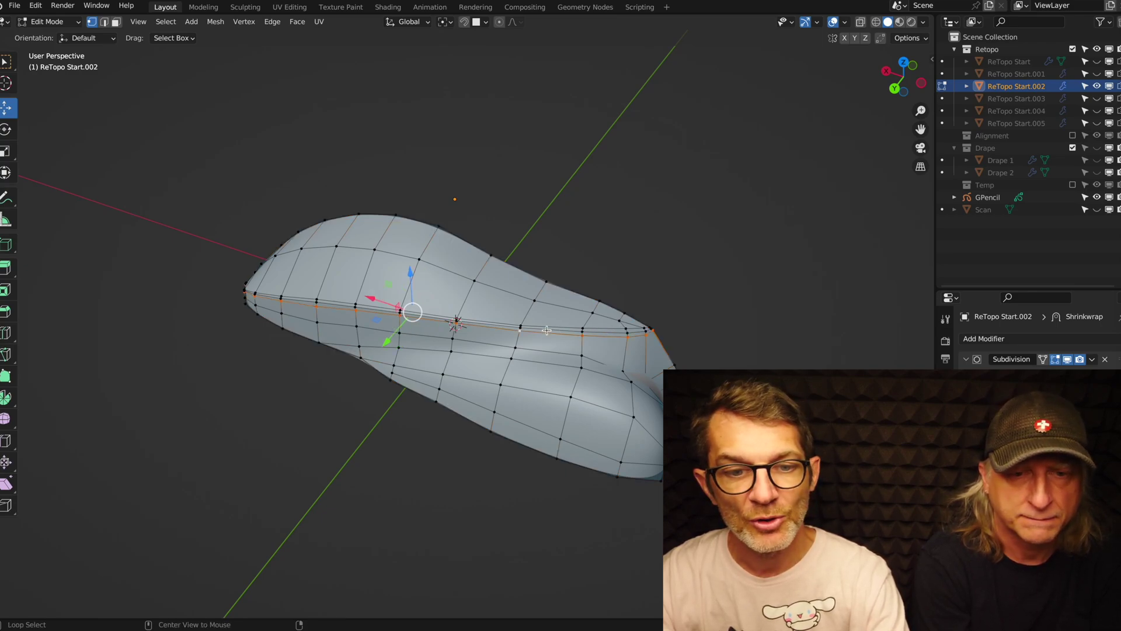
pyautogui.keyDown('alt'); pyautogui.click(549, 324); pyautogui.keyUp('alt')
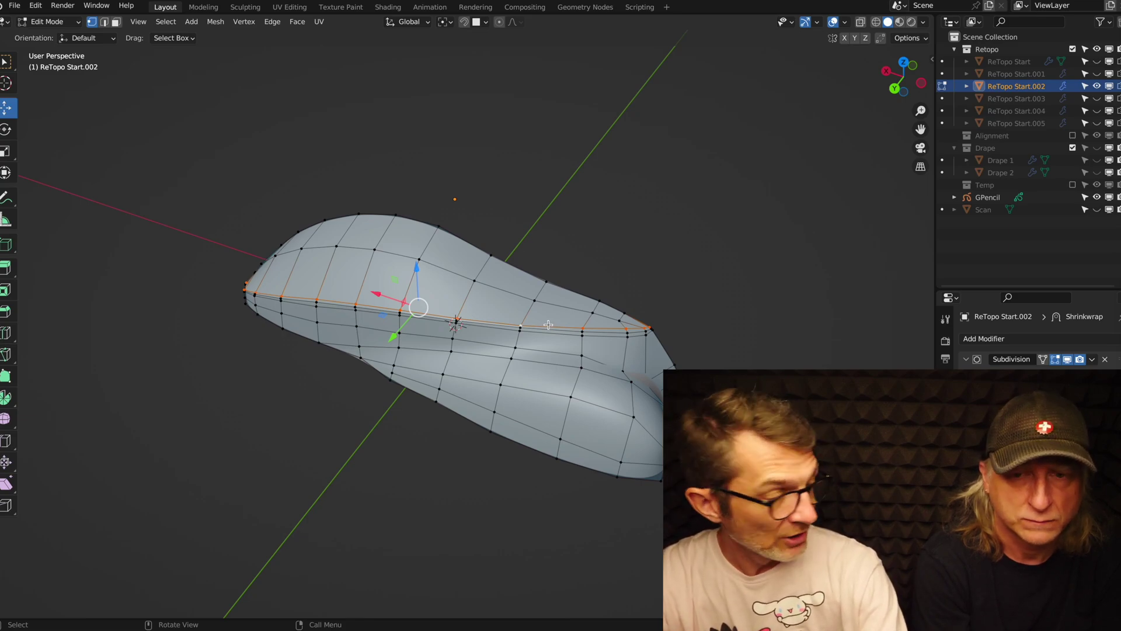
pyautogui.press('Tab')
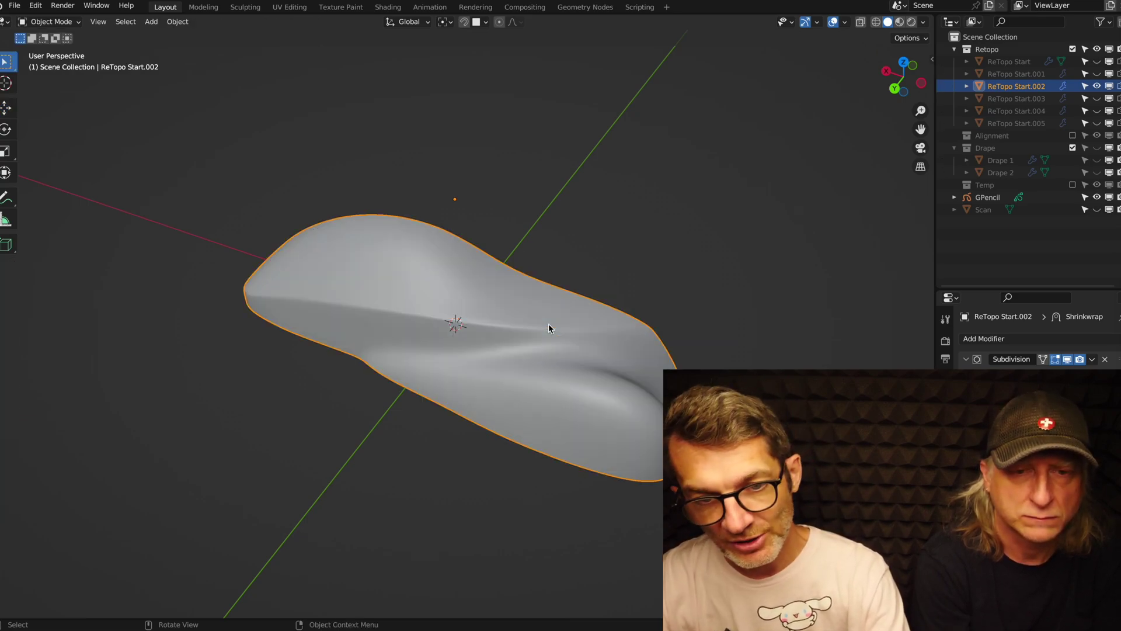
pyautogui.click(1097, 87)
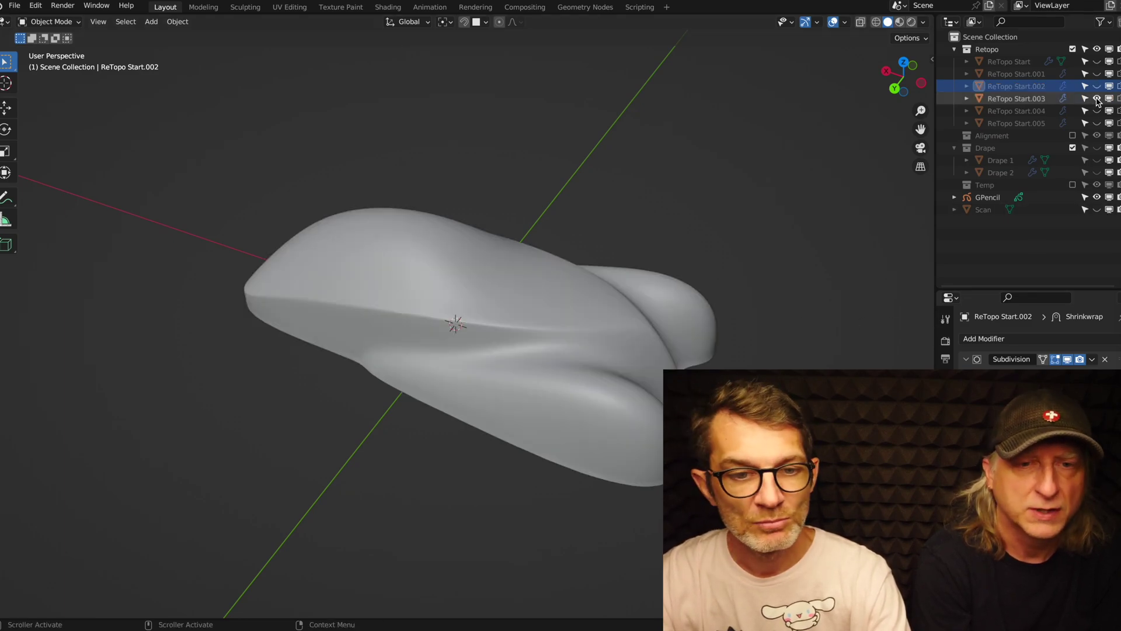
# Inspect the mirrored ReTopo Start.003 body in Edit Mode, then deselect all and hide it.
pyautogui.click(670, 324)
pyautogui.moveTo(672, 322); pyautogui.dragTo(598, 321, button='middle')
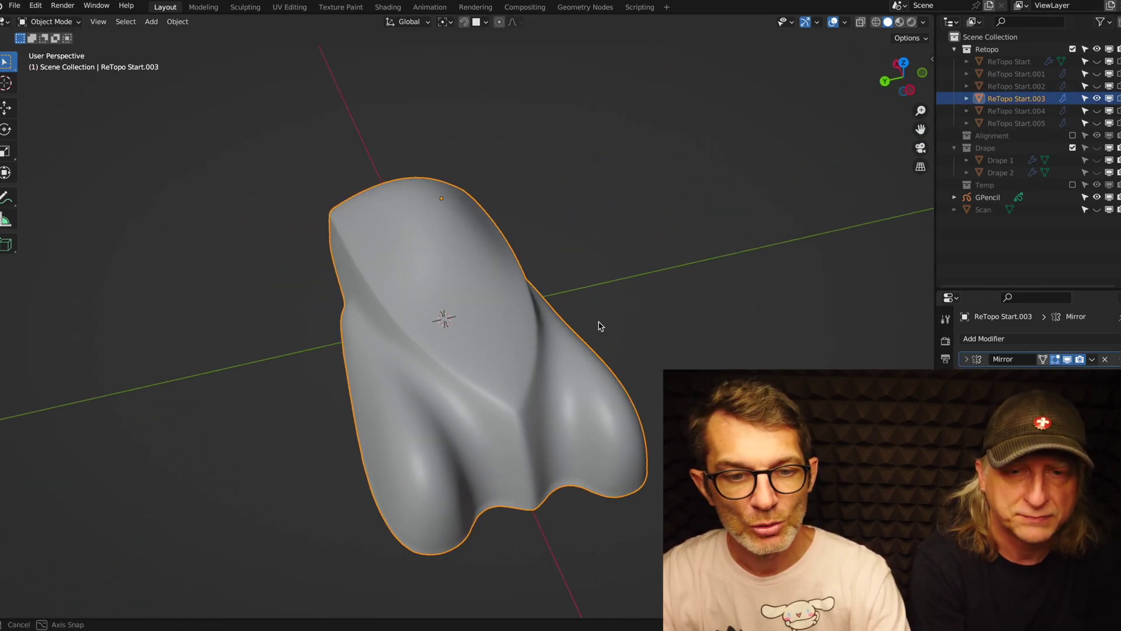
pyautogui.press('Tab')
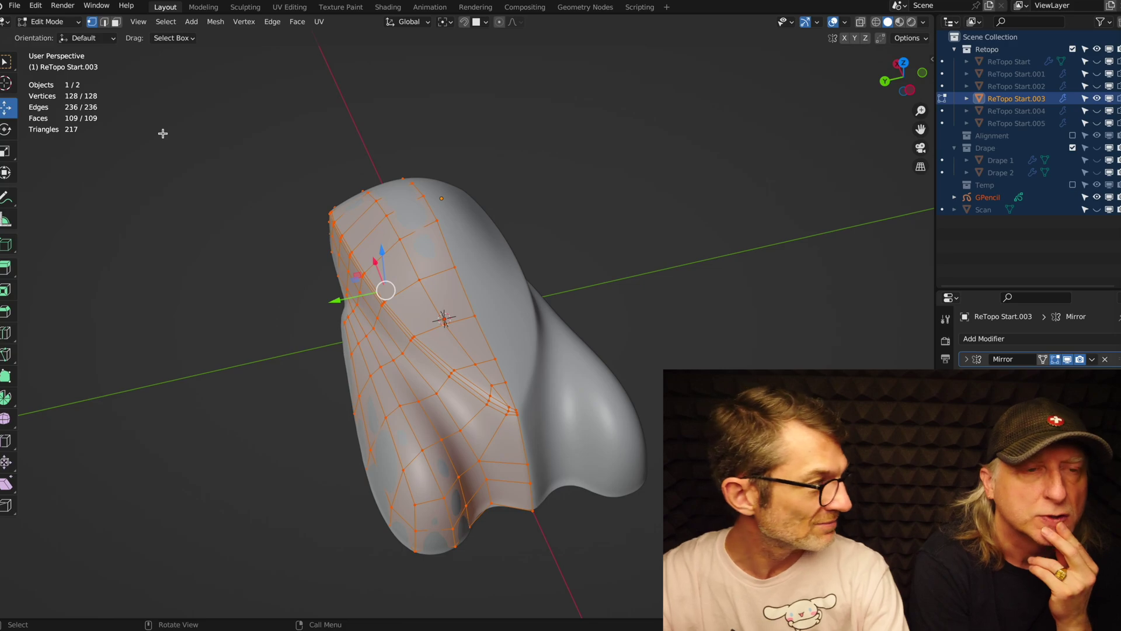
pyautogui.press('Tab')
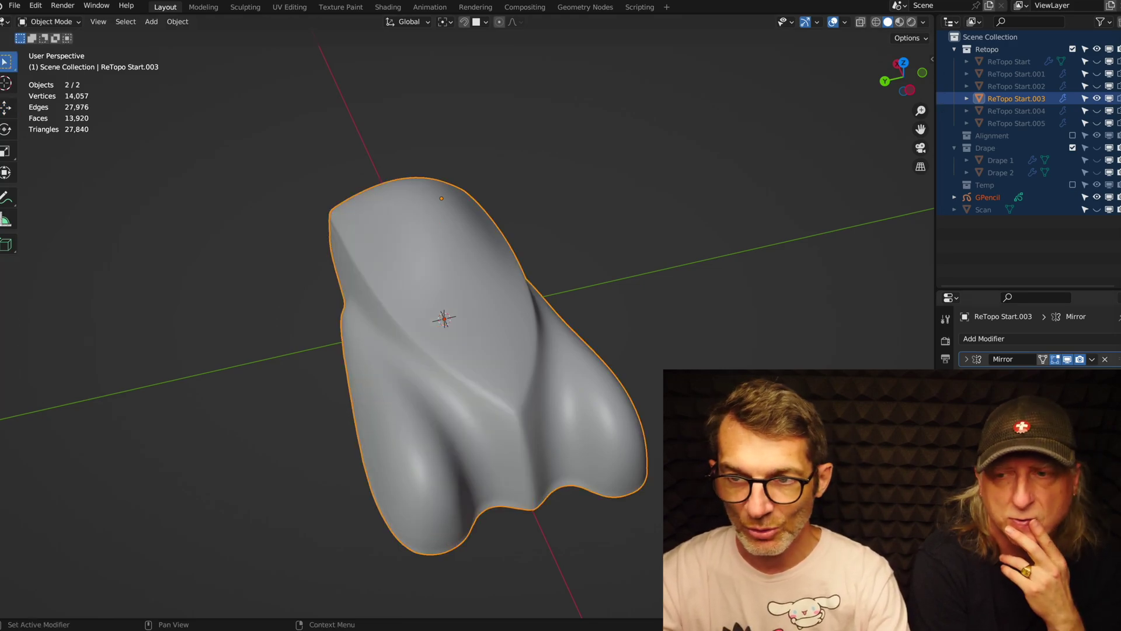
pyautogui.click(967, 290)
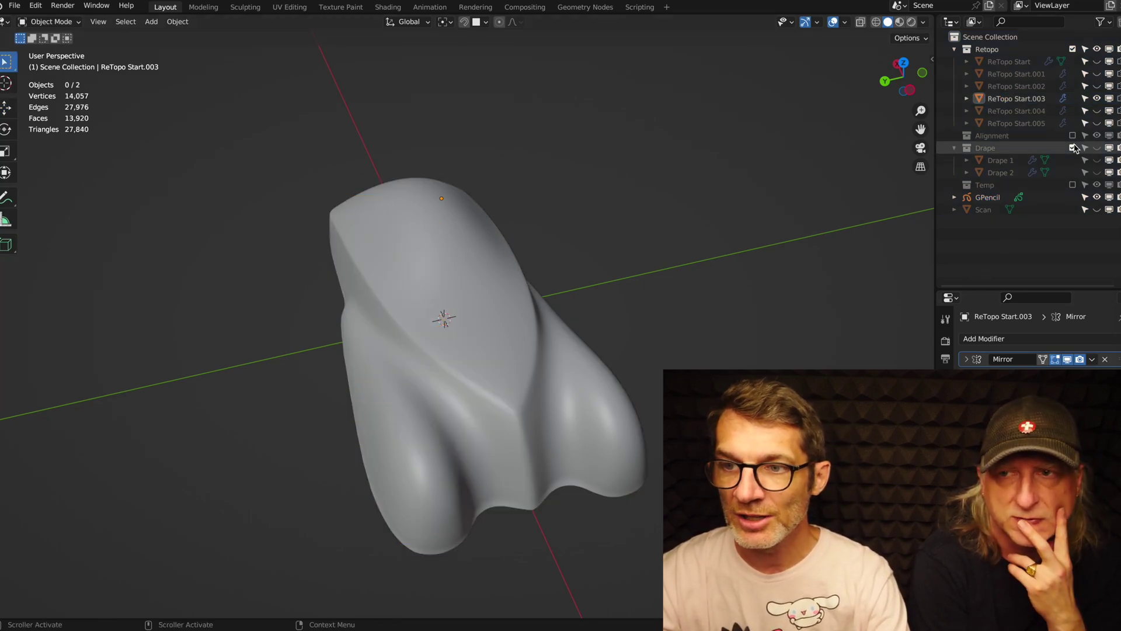
pyautogui.click(1097, 99)
# Unhide ReTopo Start.004, select it and enter Edit Mode.
pyautogui.click(1097, 110)
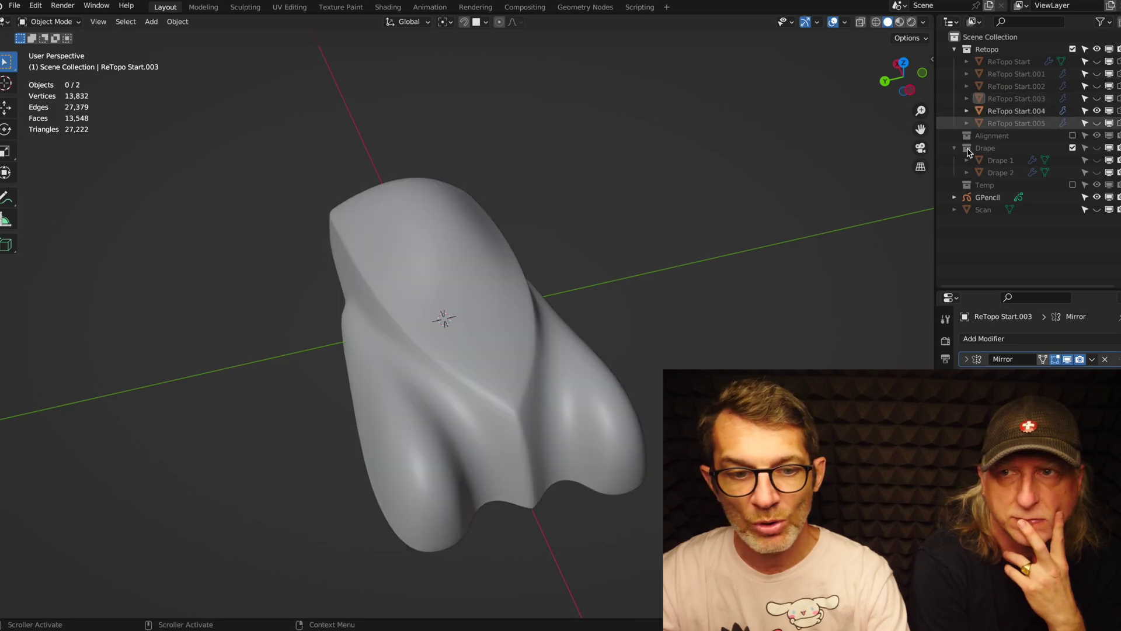
pyautogui.click(494, 356)
pyautogui.press('Tab')
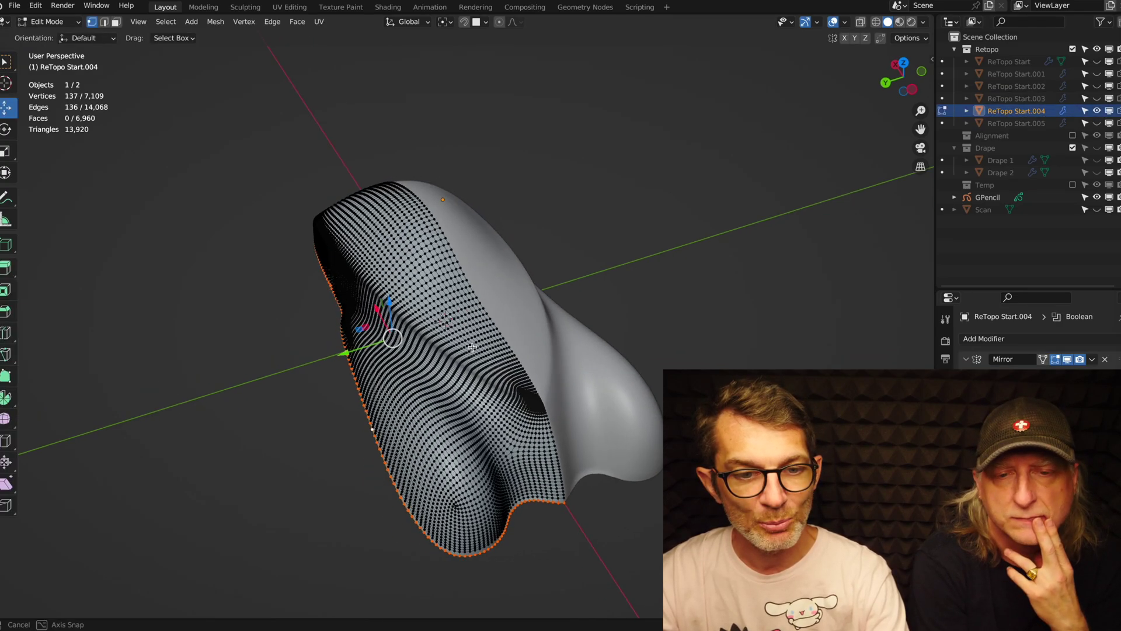
# Edit the low-poly ReTopo Start.003 cage over the dense mesh, then return to Object Mode.
pyautogui.moveTo(493, 355)
pyautogui.mouseDown(button='middle')
pyautogui.moveTo(594, 331)
pyautogui.moveTo(470, 329)
pyautogui.moveTo(648, 351)
pyautogui.mouseUp(button='middle')
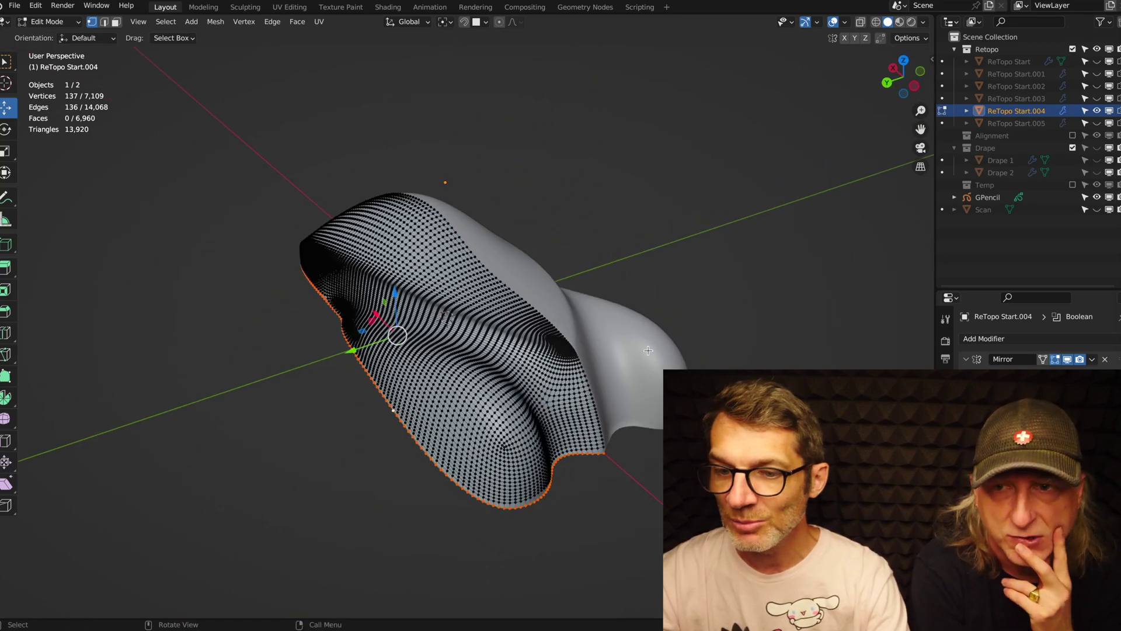
pyautogui.hotkey('alt', 'q')
pyautogui.scroll(3, 529, 399)
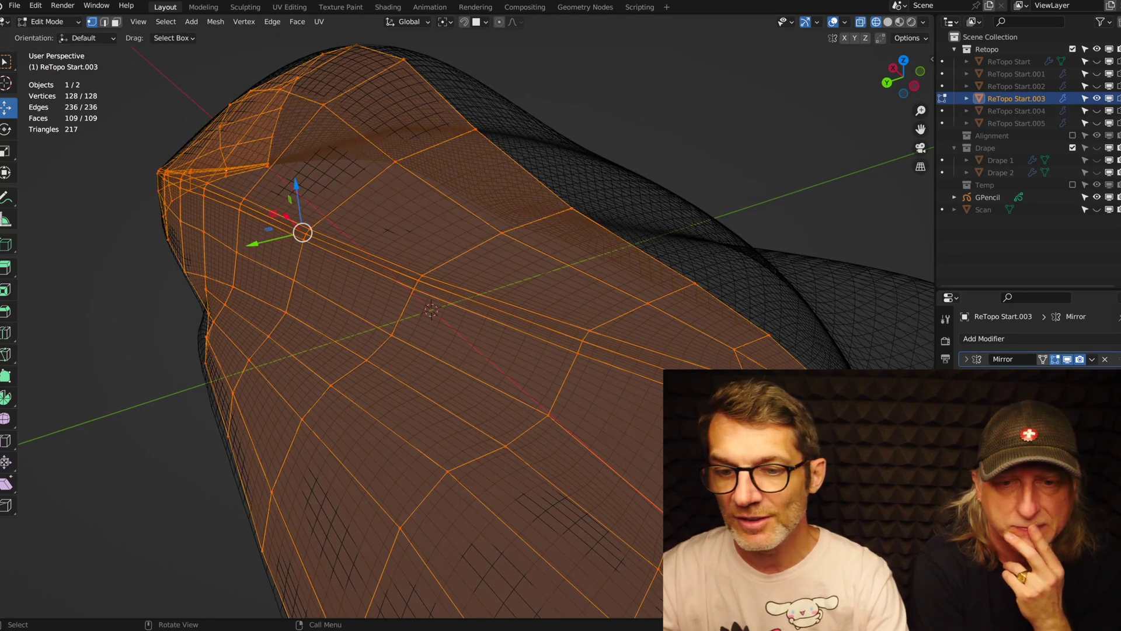
pyautogui.scroll(-4, 473, 324)
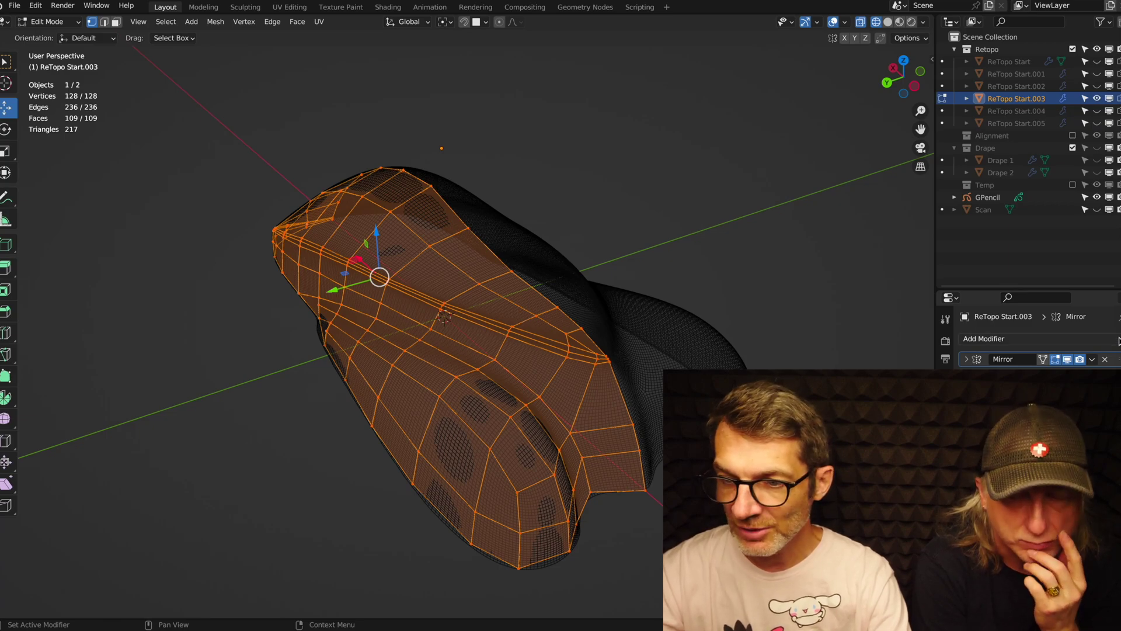
pyautogui.press('Tab')
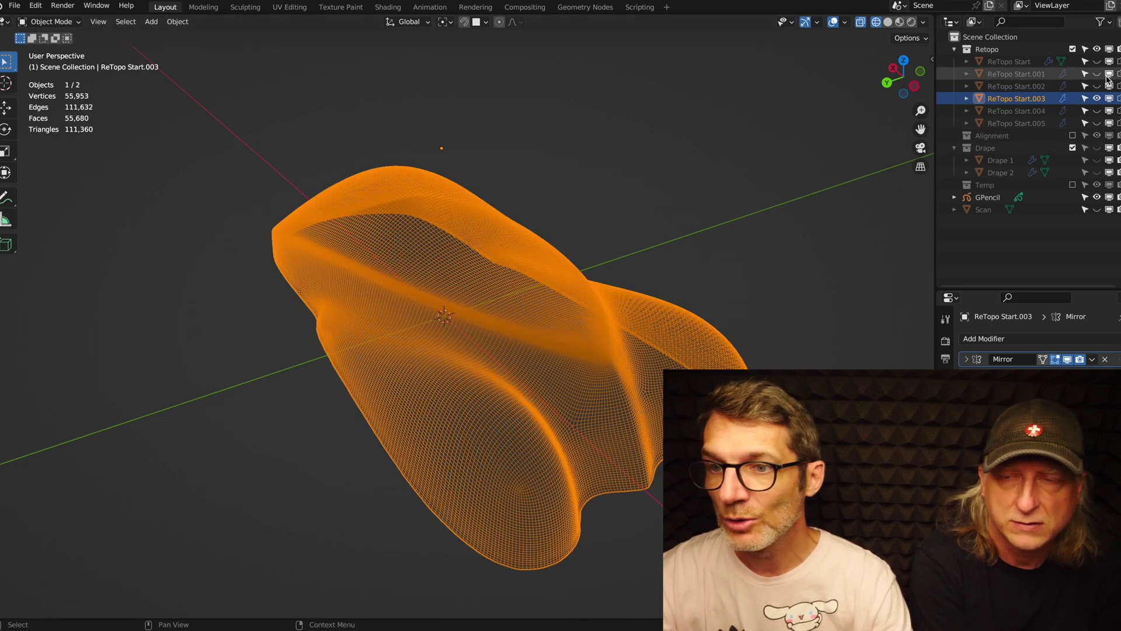
# Hide ReTopo Start.003, select all of ReTopo Start.004 in Edit Mode, and switch to Solid shading.
pyautogui.click(1097, 98)
pyautogui.click(601, 326)
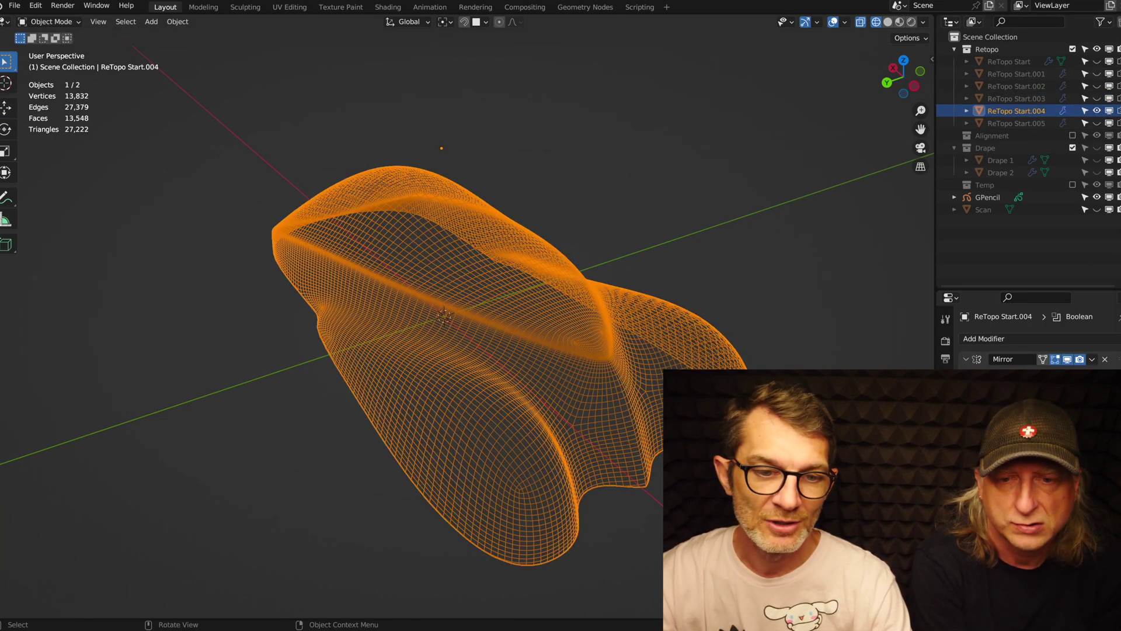
pyautogui.press('Tab')
pyautogui.moveTo(586, 343)
pyautogui.mouseDown(button='middle')
pyautogui.moveTo(584, 358)
pyautogui.moveTo(767, 334)
pyautogui.moveTo(606, 337)
pyautogui.mouseUp(button='middle')
pyautogui.press('a')
pyautogui.press('z')
pyautogui.click(631, 359)
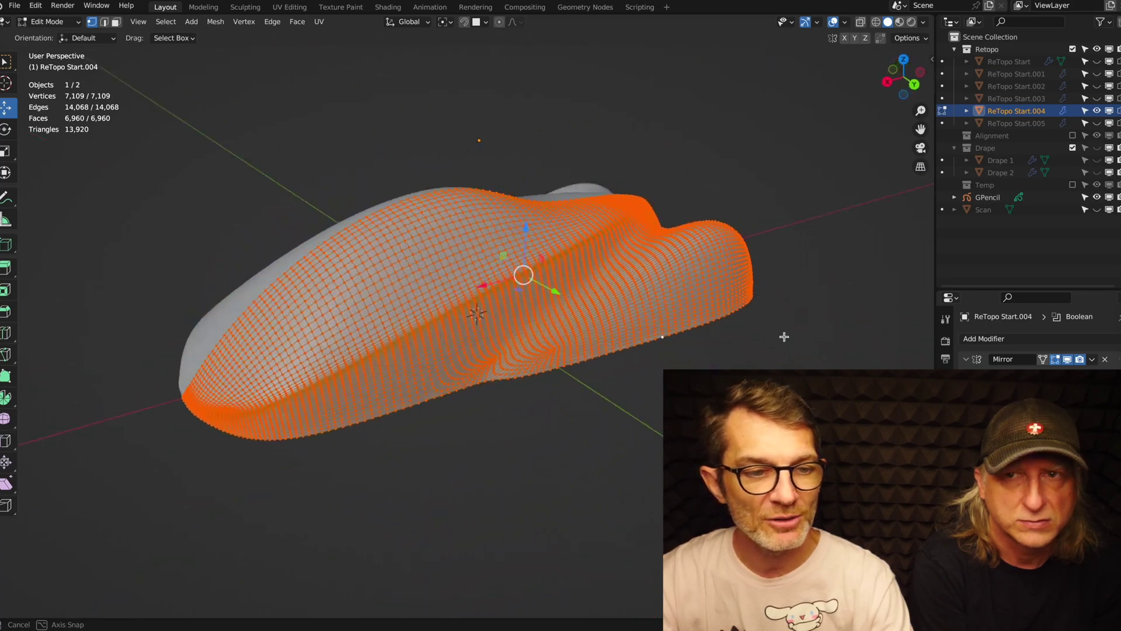
pyautogui.moveTo(607, 336); pyautogui.dragTo(787, 335, button='middle')
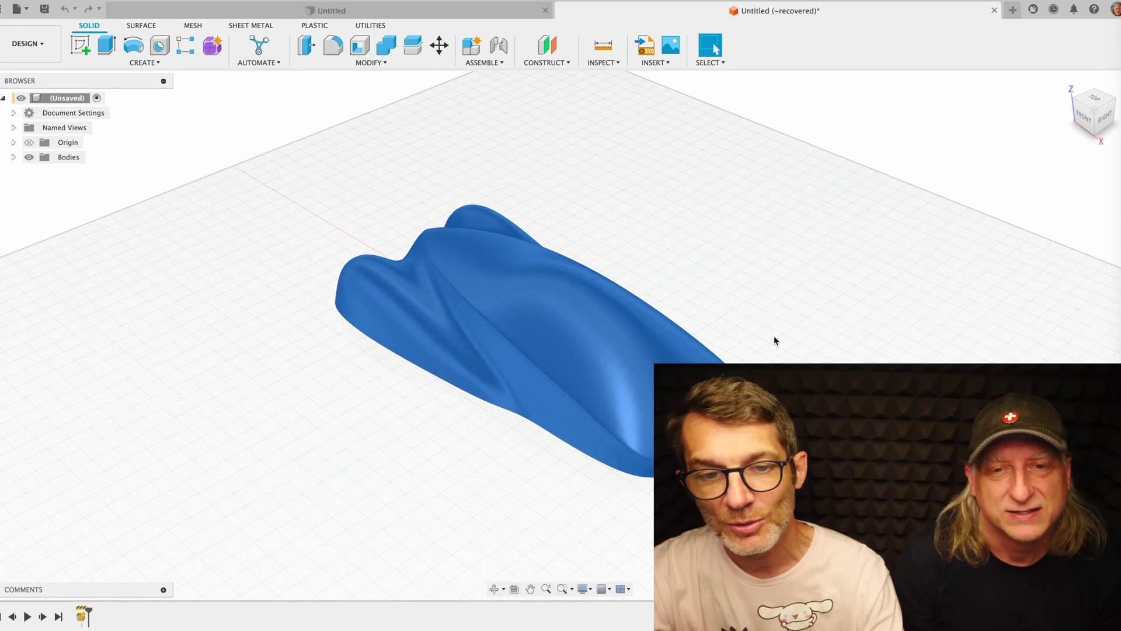
# Convert the imported car-body mesh using Create Form > Utilities > Convert, then inspect the result.
pyautogui.keyDown('shift'); pyautogui.moveTo(774, 340); pyautogui.dragTo(866, 318, button='middle'); pyautogui.keyUp('shift')
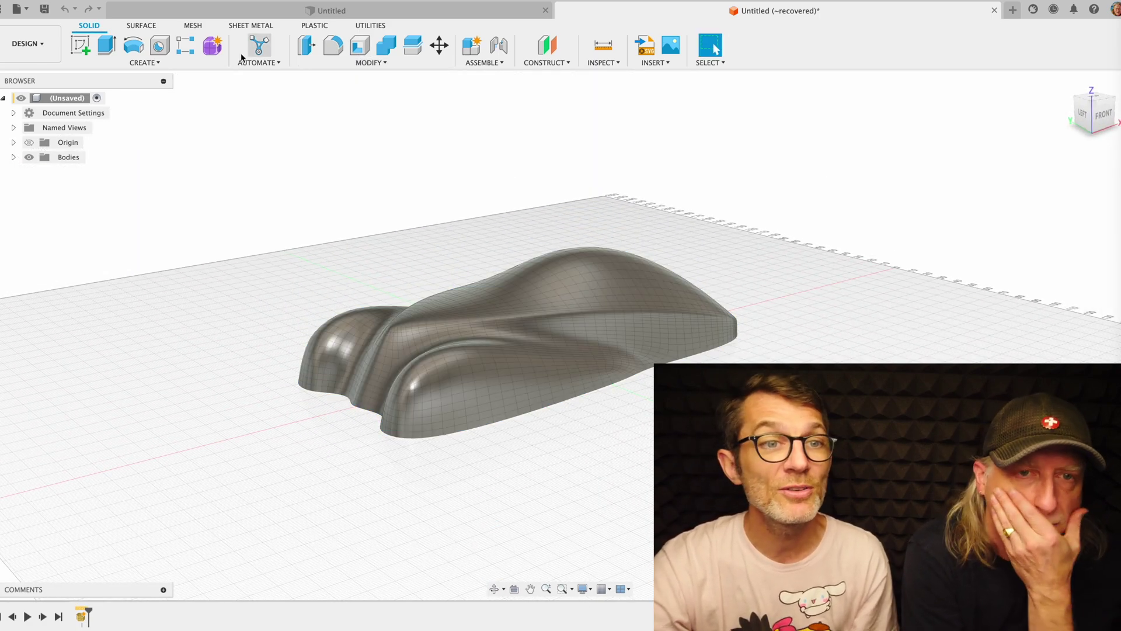
pyautogui.click(213, 48)
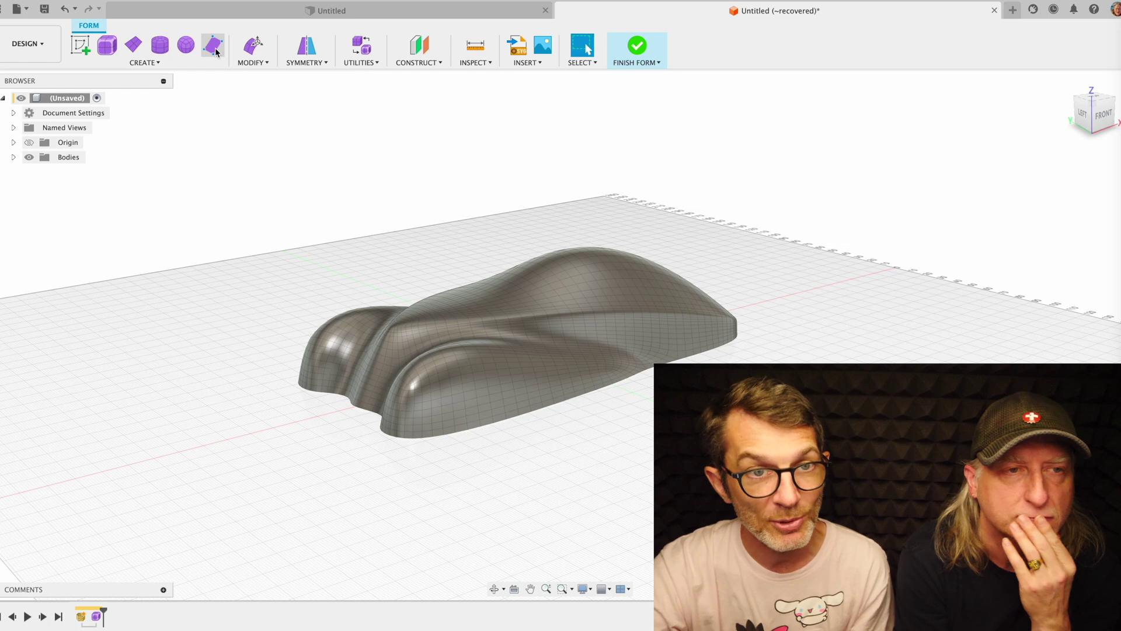
pyautogui.click(367, 65)
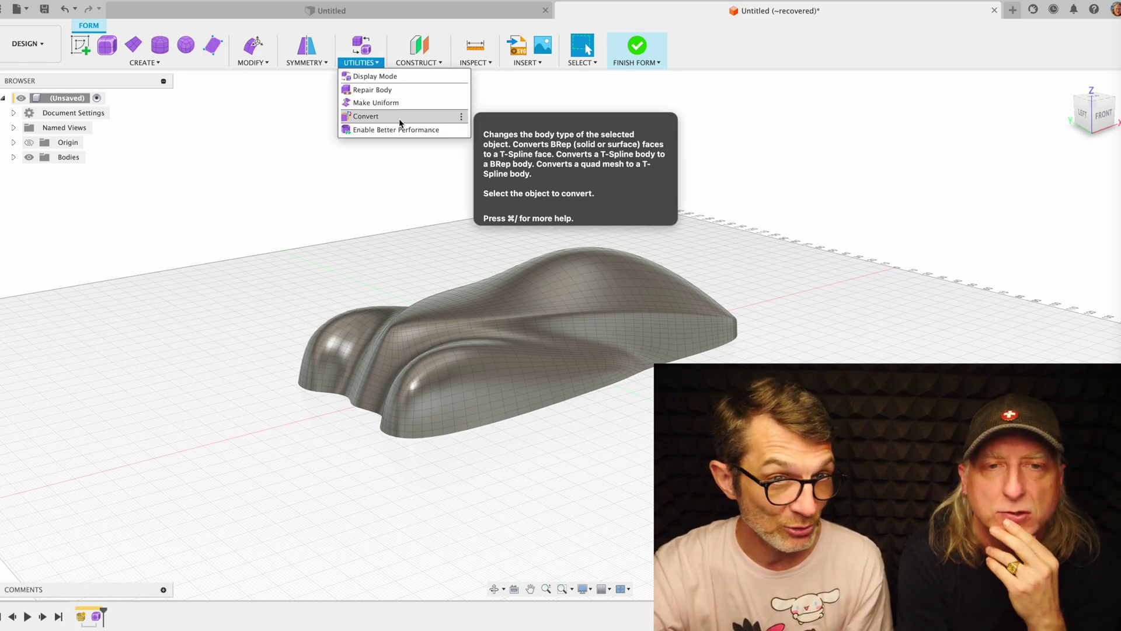
pyautogui.click(400, 123)
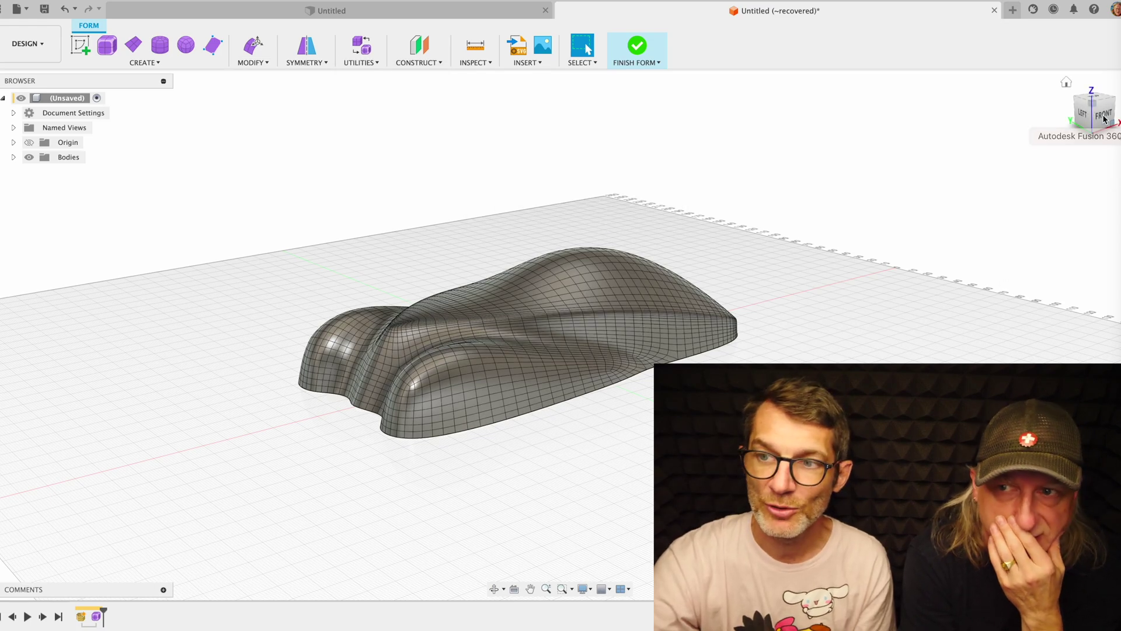
pyautogui.moveTo(1095, 112)
pyautogui.mouseDown()
pyautogui.moveTo(1099, 74)
pyautogui.moveTo(1087, 131)
pyautogui.mouseUp()
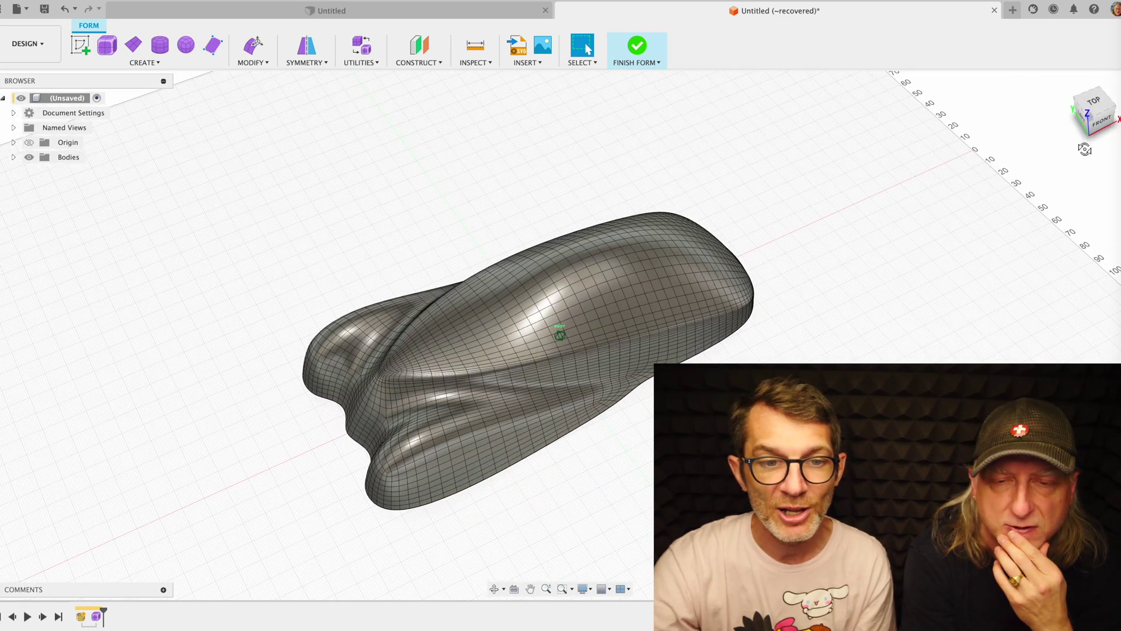
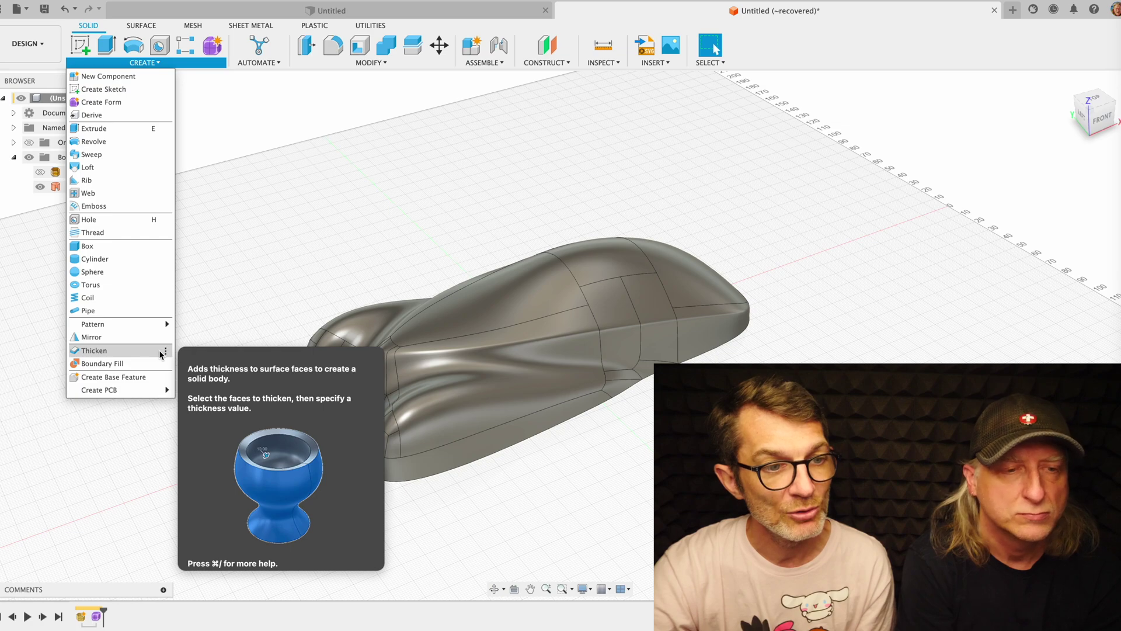
# Thicken the car surface into a new solid body.
pyautogui.click(93, 350)
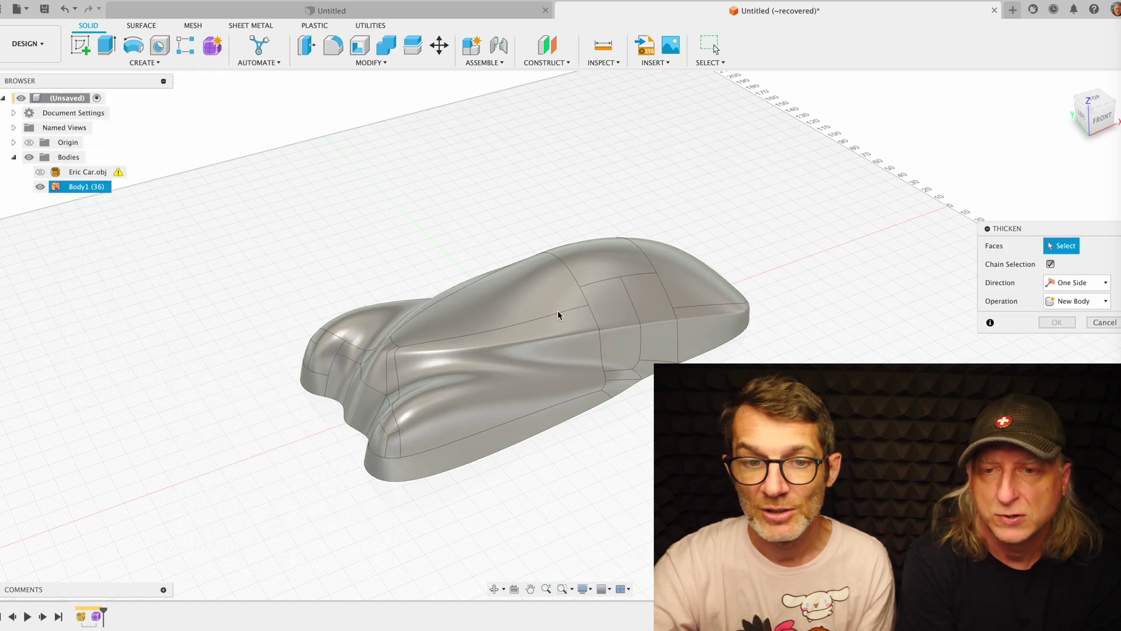
pyautogui.click(558, 314)
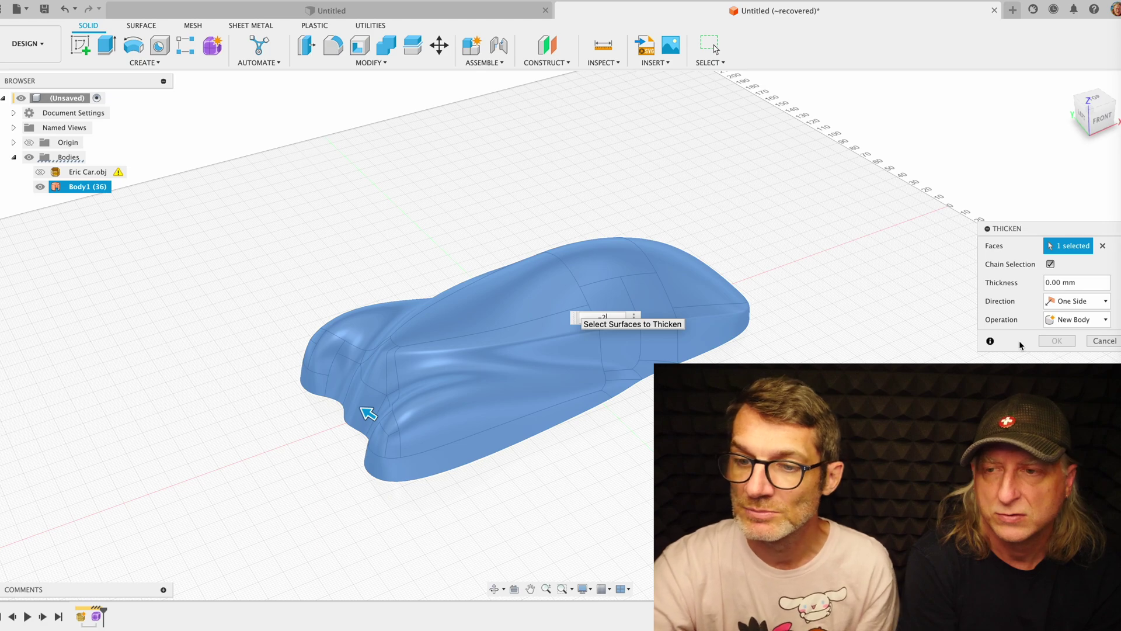
pyautogui.press('Return')
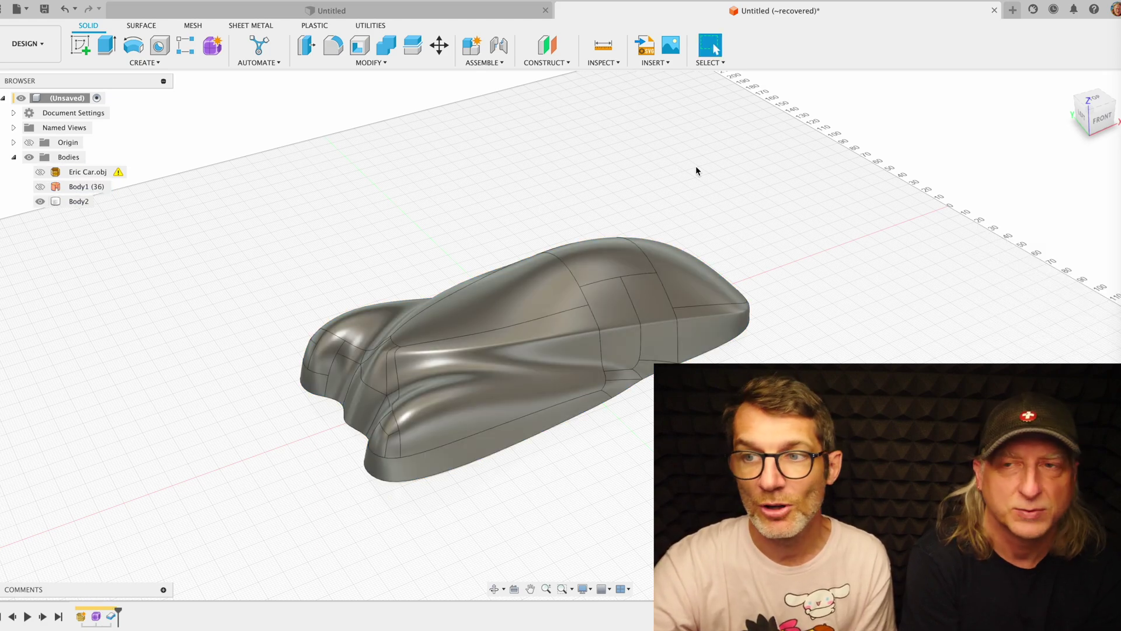
# Check the car from the front and add a plane offset 0.5 mm from its bottom.
pyautogui.keyDown('shift'); pyautogui.moveTo(800, 316); pyautogui.dragTo(714, 49, button='middle'); pyautogui.keyUp('shift')
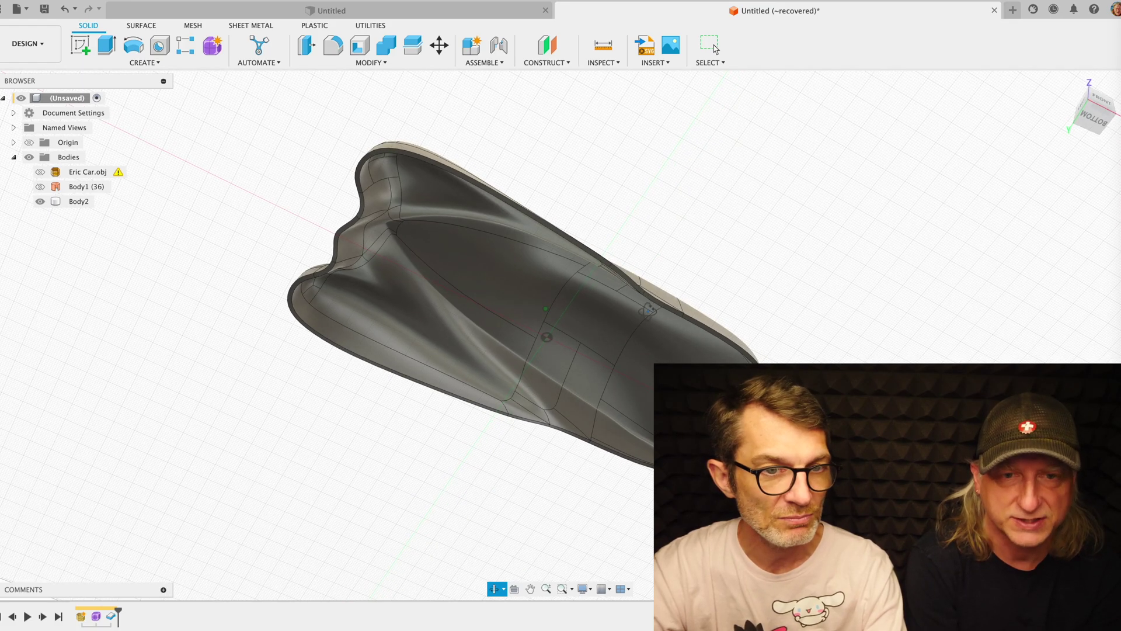
pyautogui.click(1097, 101)
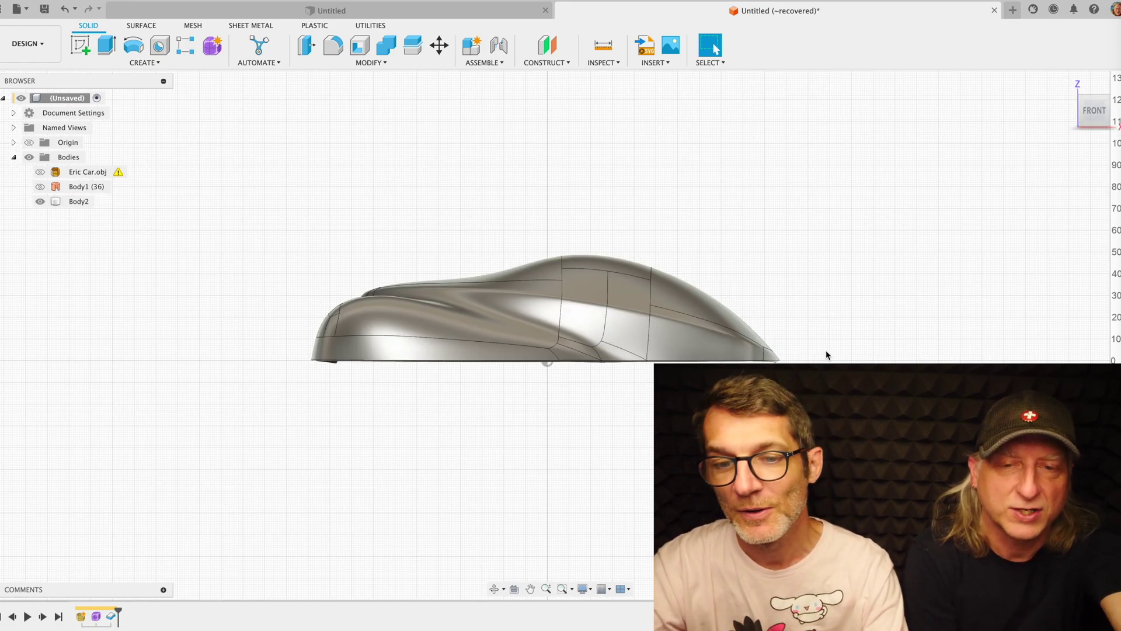
pyautogui.scroll(2, 778, 357)
pyautogui.scroll(3, 777, 357)
pyautogui.scroll(3, 771, 359)
pyautogui.scroll(2, 771, 359)
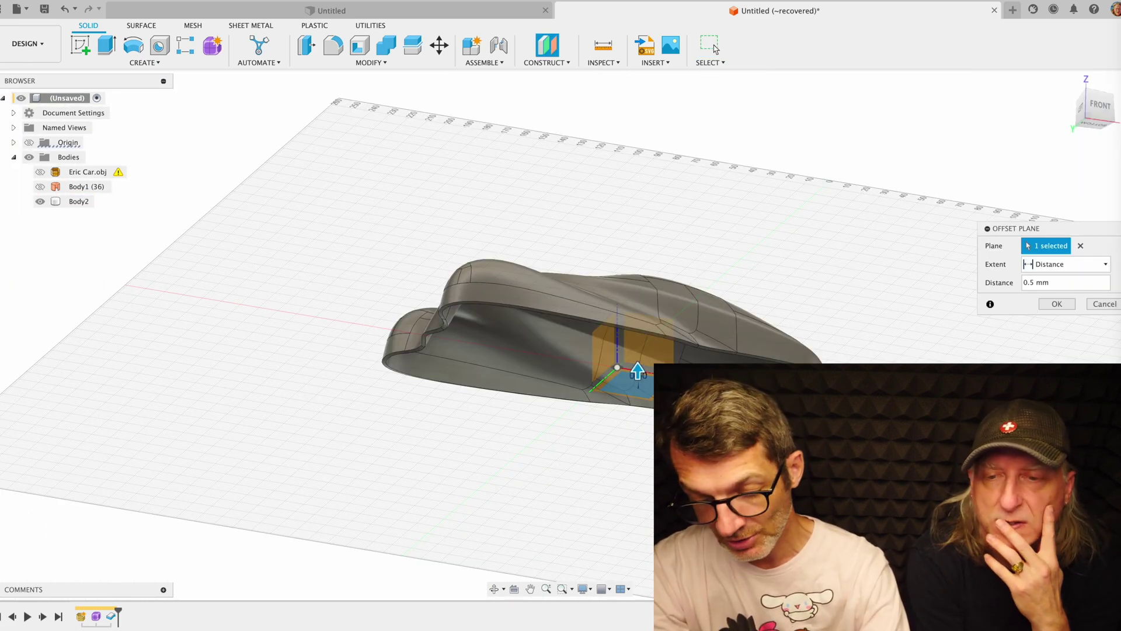
pyautogui.press('Return')
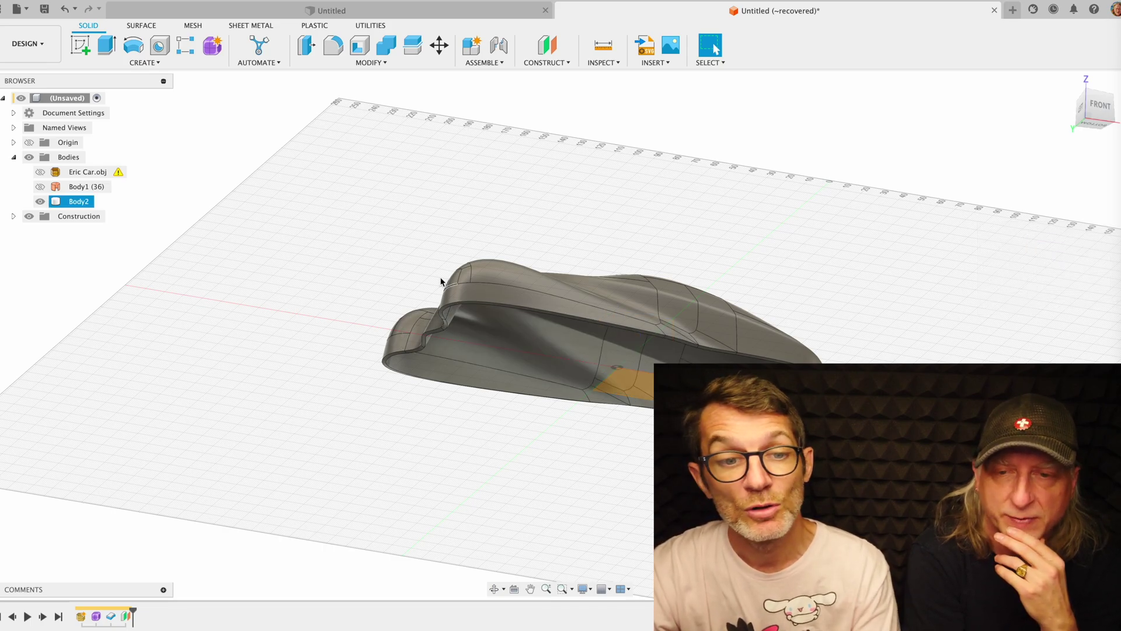
pyautogui.click(445, 210)
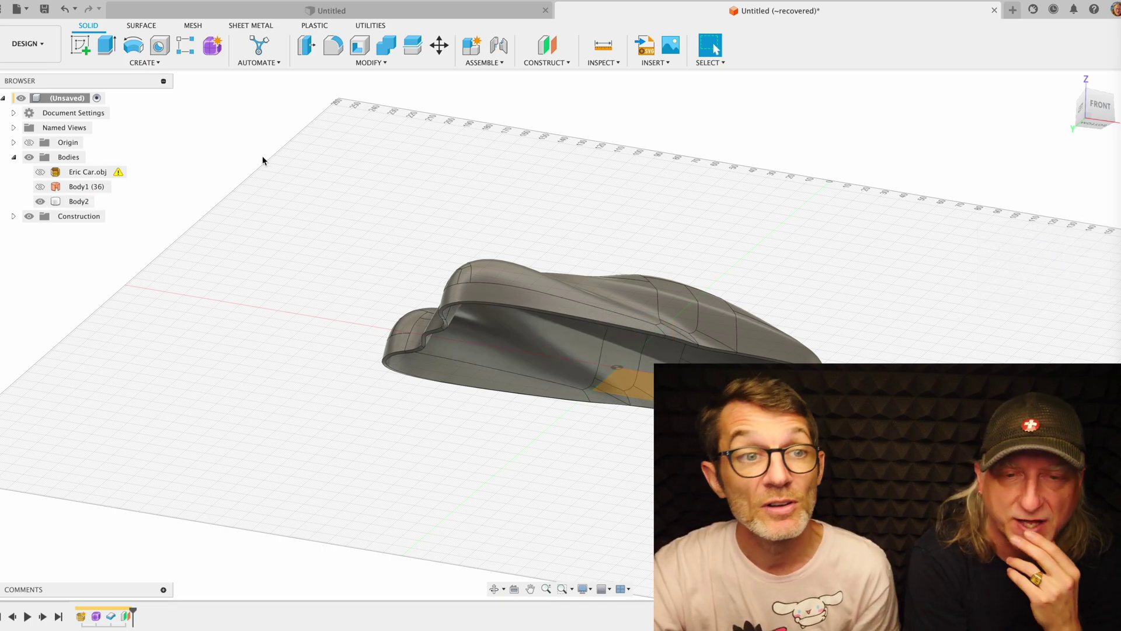
# Split the car shell with the offset plane, then identify Body3 and the thin bottom slice Body2.
pyautogui.click(414, 53)
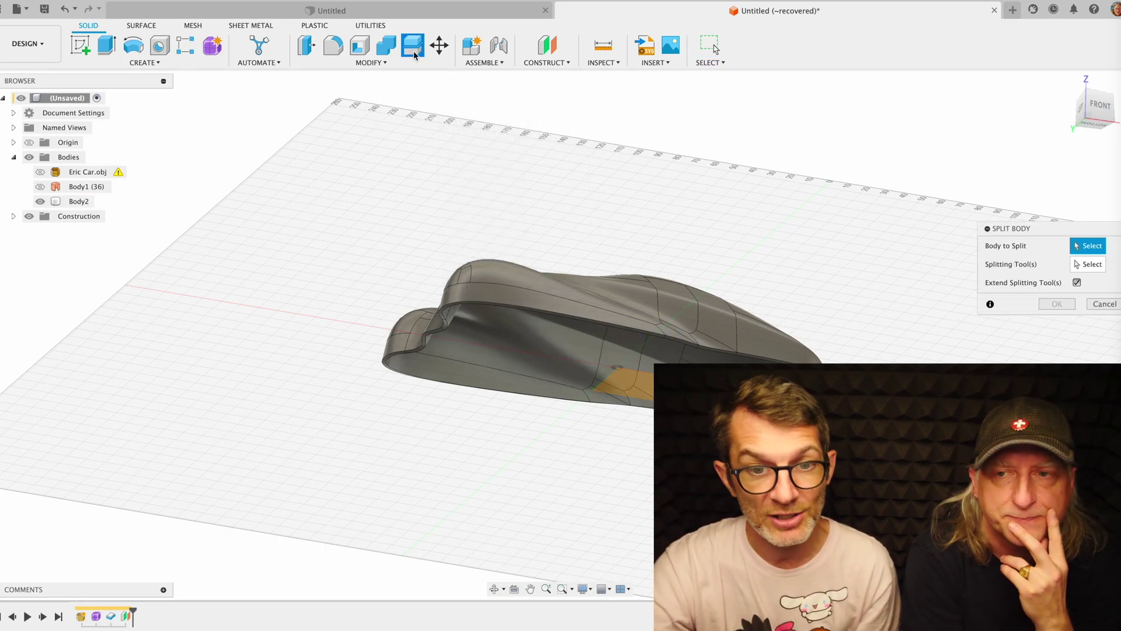
pyautogui.click(597, 280)
pyautogui.click(1052, 287)
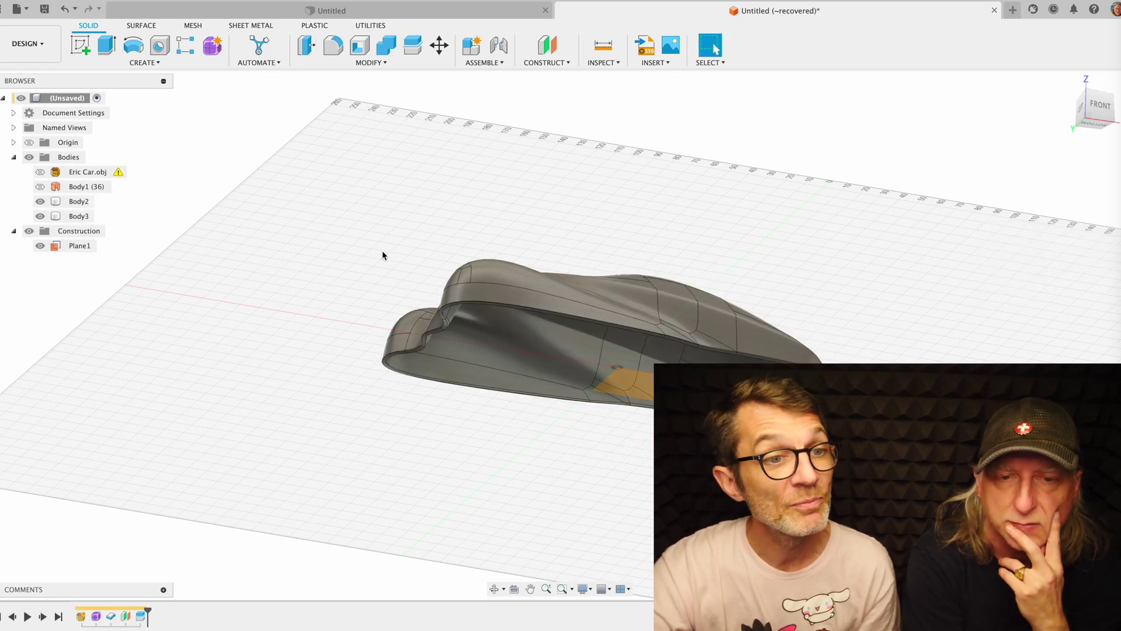
pyautogui.click(80, 217)
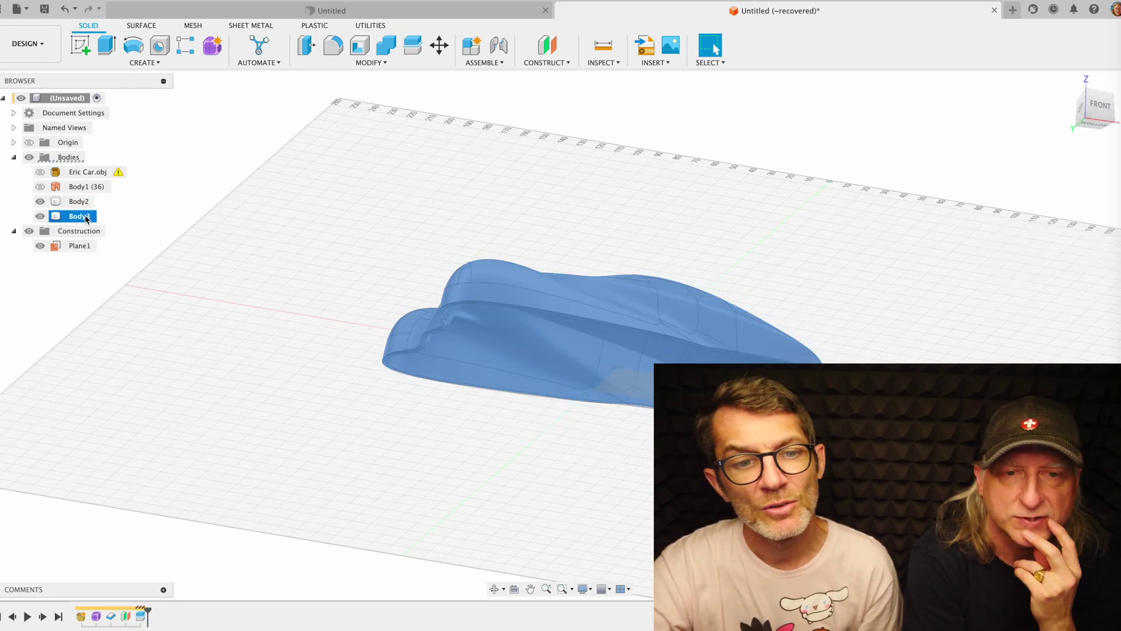
pyautogui.click(83, 205)
# Remove the thin Body2 slice from the browser, then check the Front and Home views.
pyautogui.rightClick(84, 207)
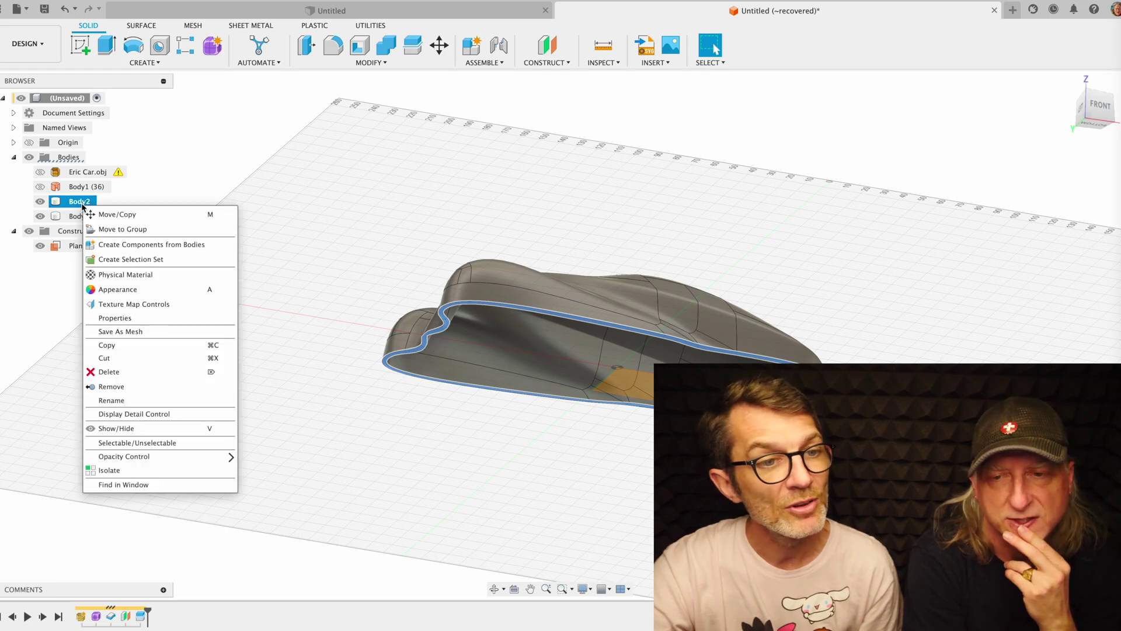
pyautogui.click(83, 208)
pyautogui.rightClick(83, 208)
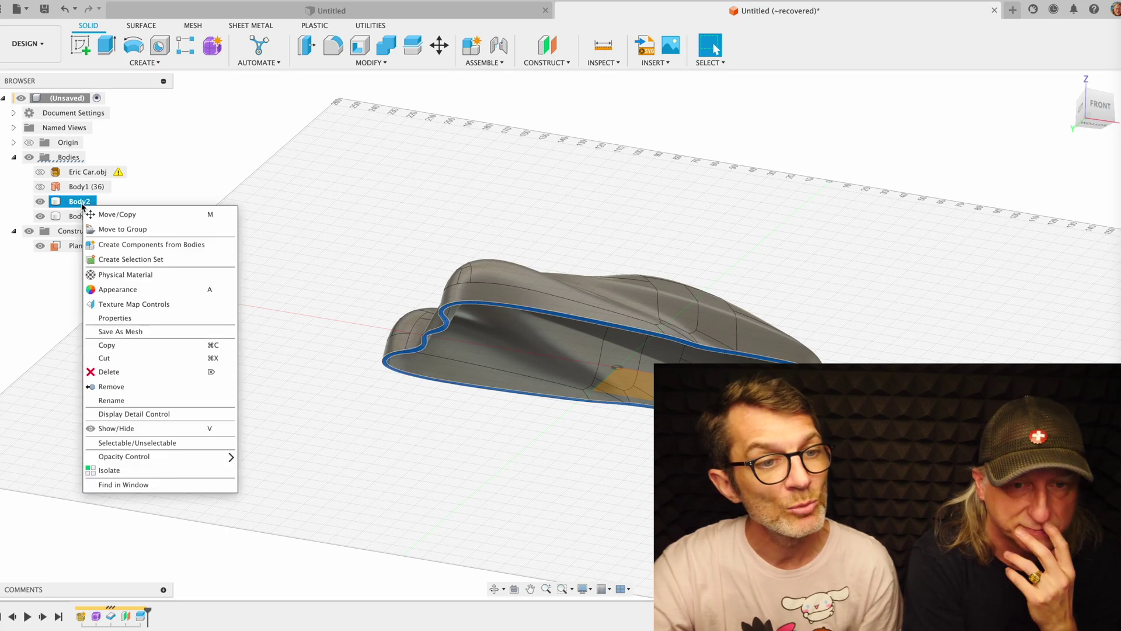
pyautogui.click(140, 387)
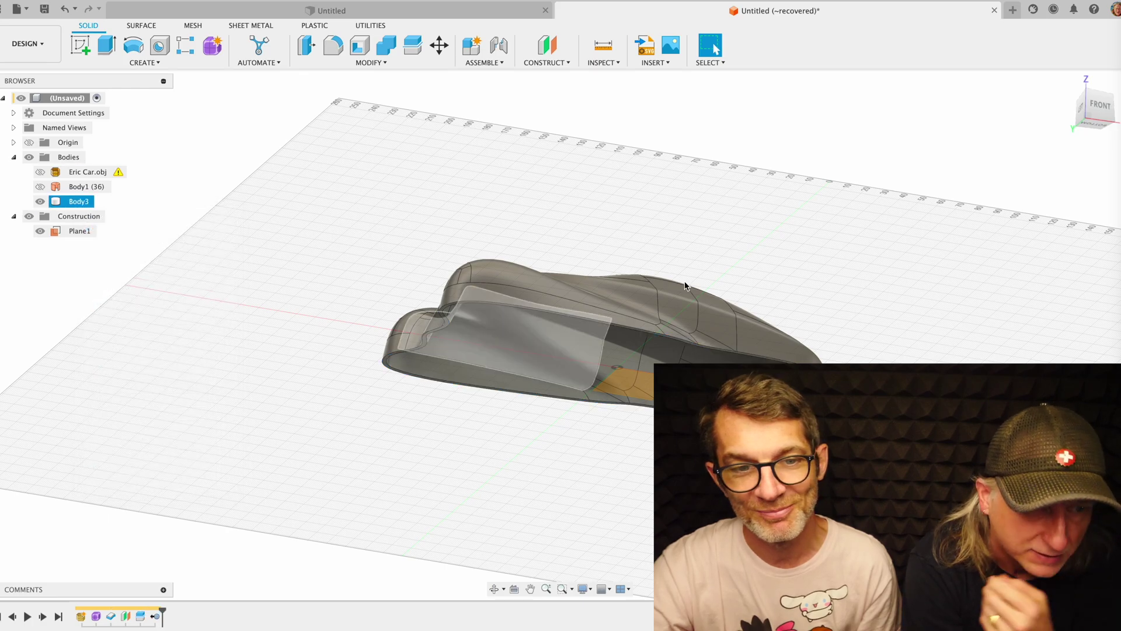
pyautogui.click(1101, 109)
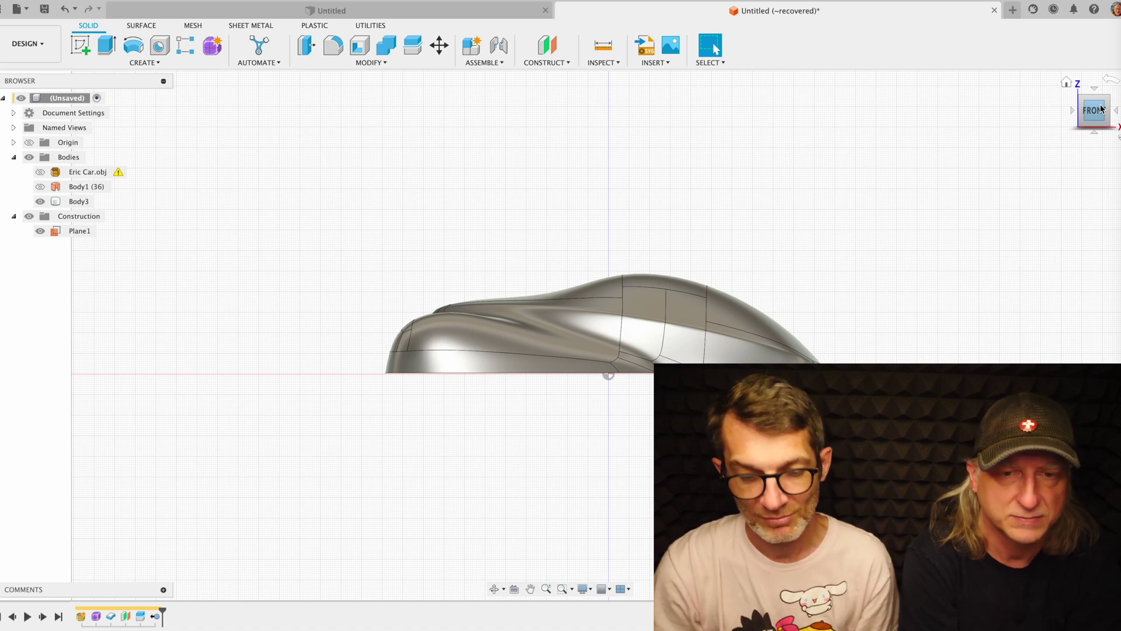
pyautogui.click(1066, 82)
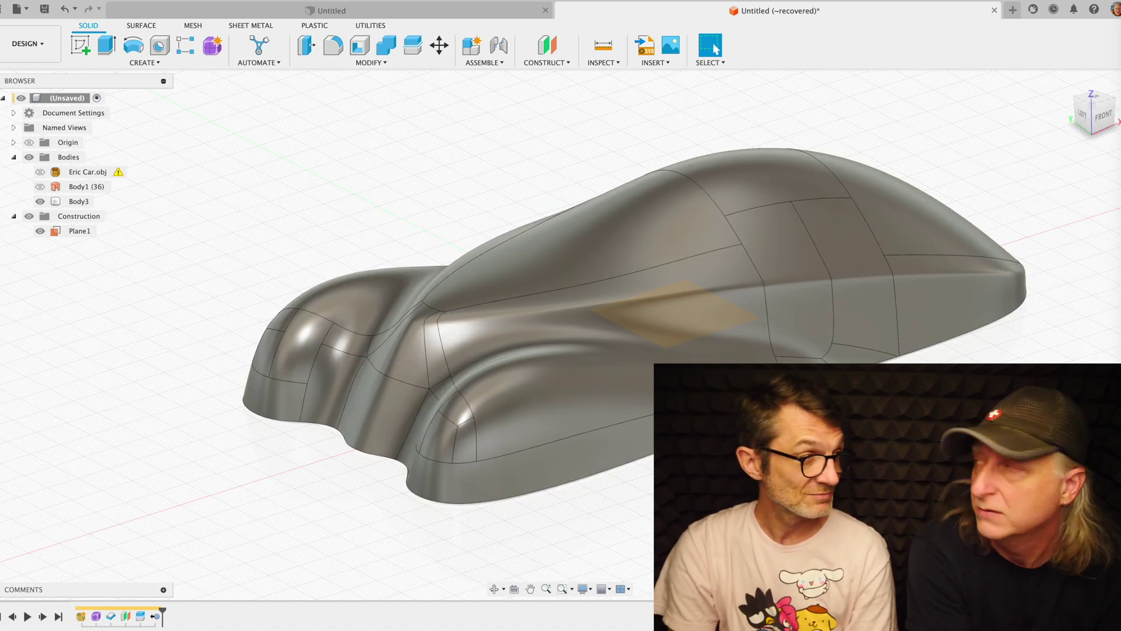